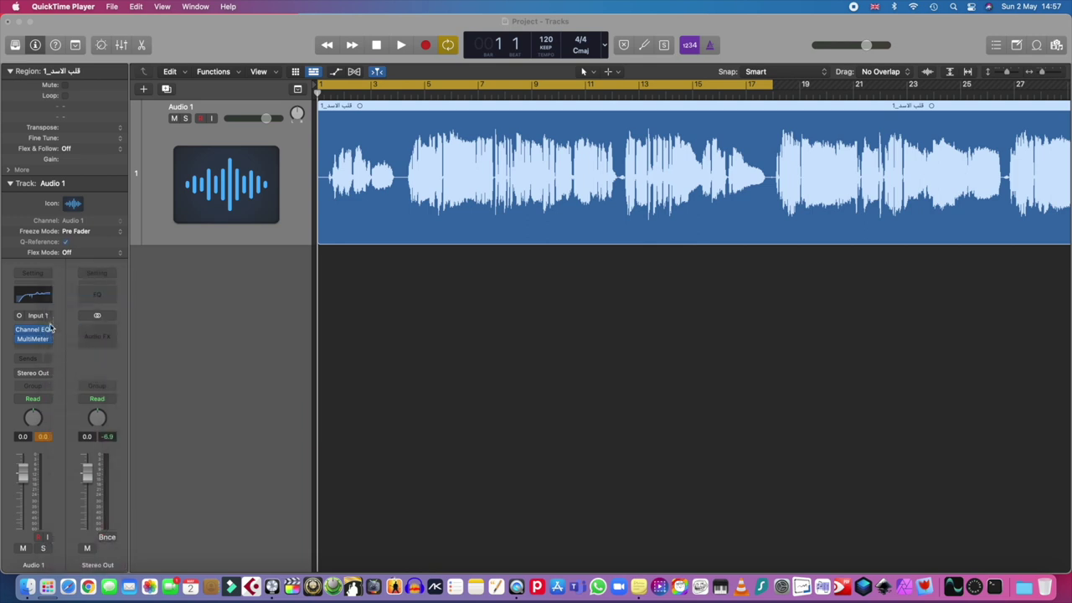
- Remove the Channel EQ and MultiMeter plug-ins from the Audio 1 track and play back the unprocessed recording
click(49, 341)
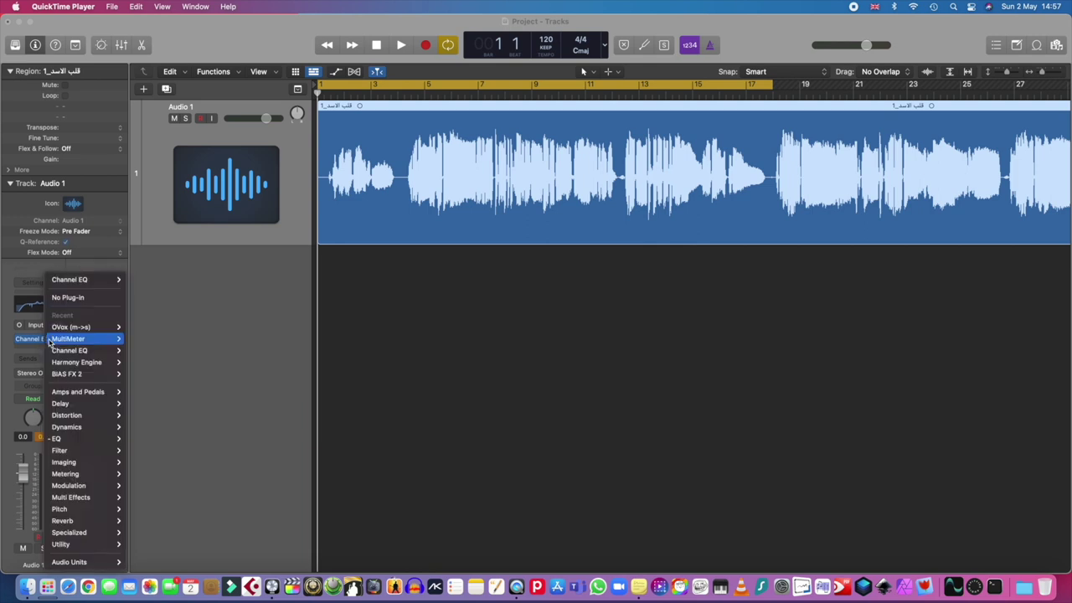
click(62, 305)
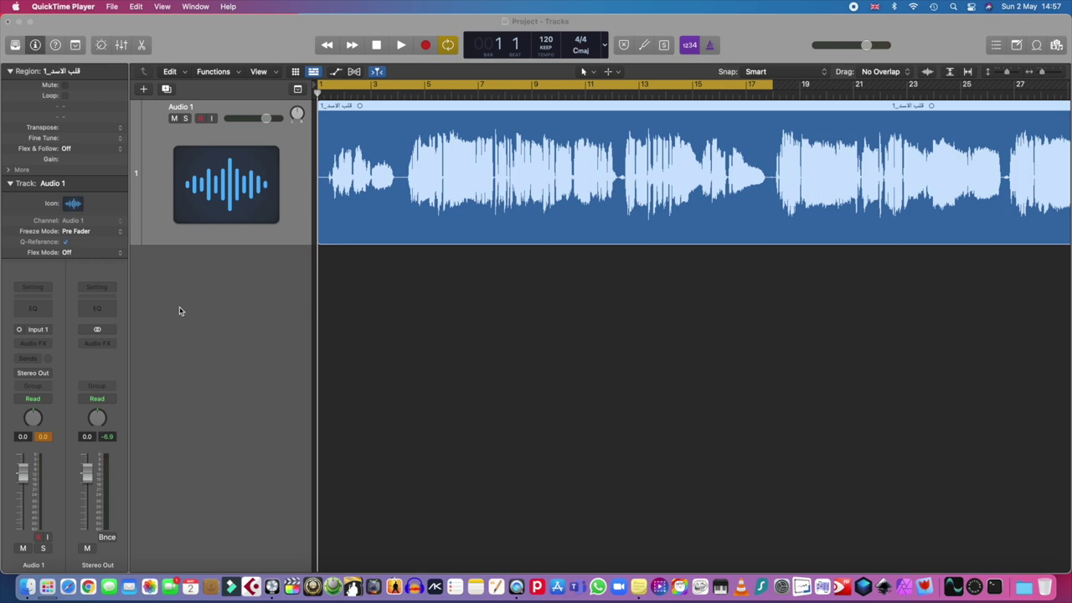
click(403, 45)
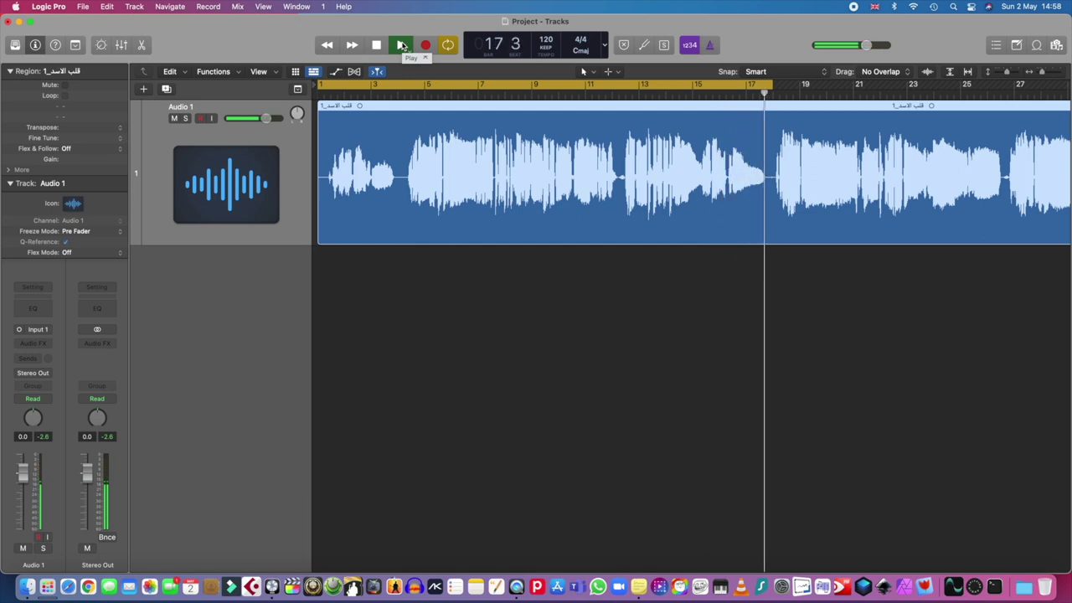
click(379, 46)
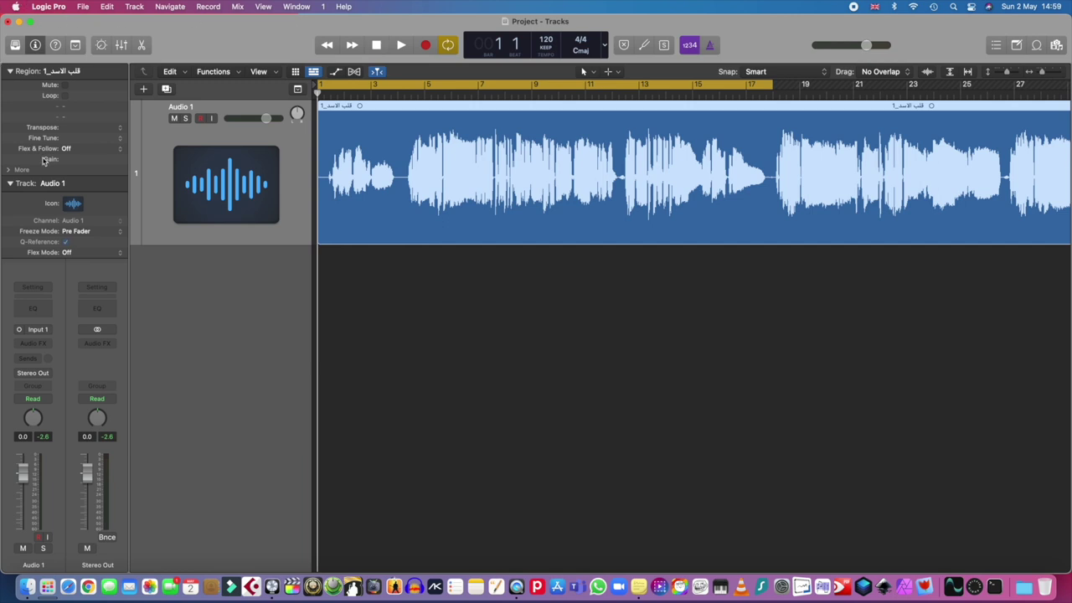
- Insert a Channel EQ and a MultiMeter on the Audio 1 track, arranging their windows so the waveform stays accessible
click(33, 310)
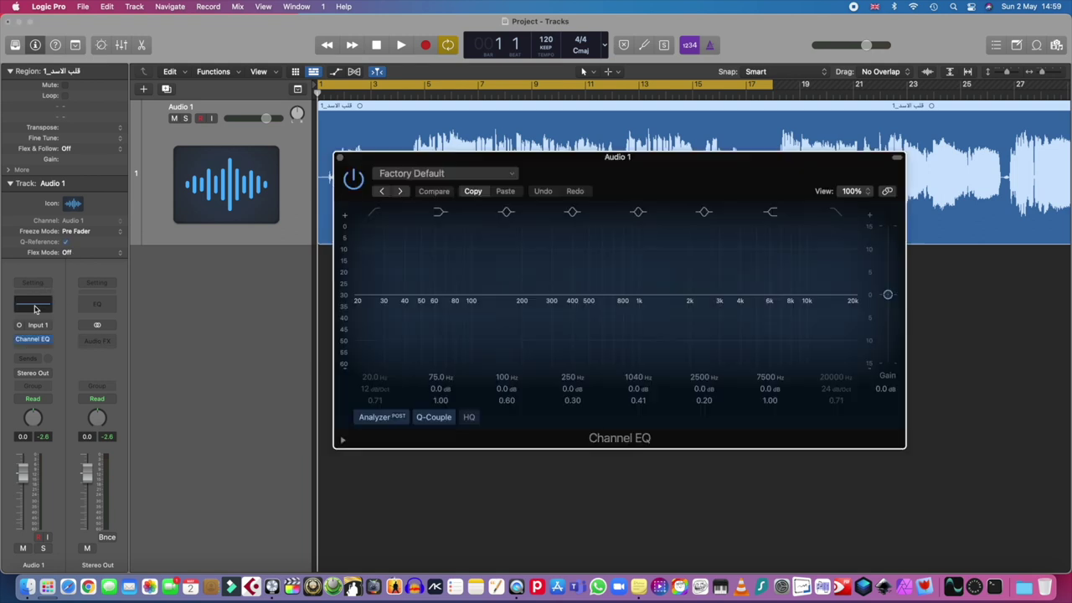
drag(730, 169, 707, 213)
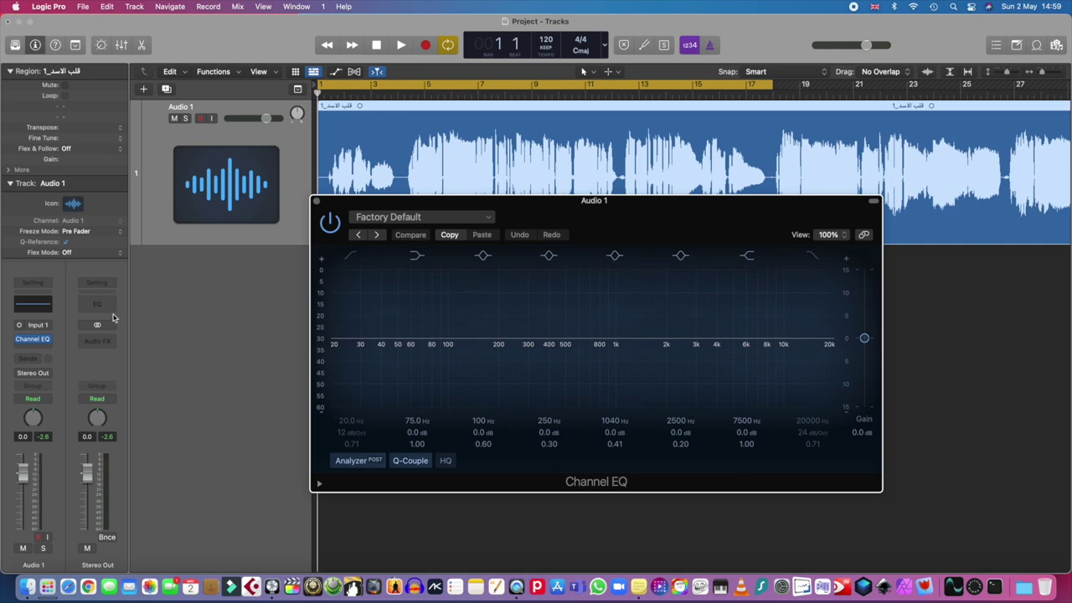
click(40, 350)
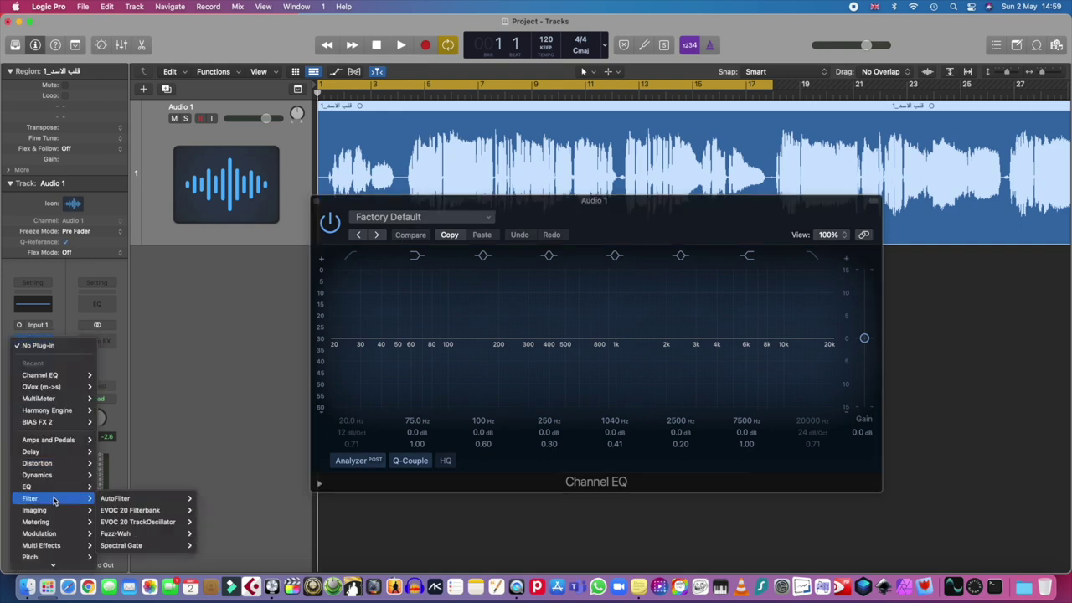
mouse_move(58, 523)
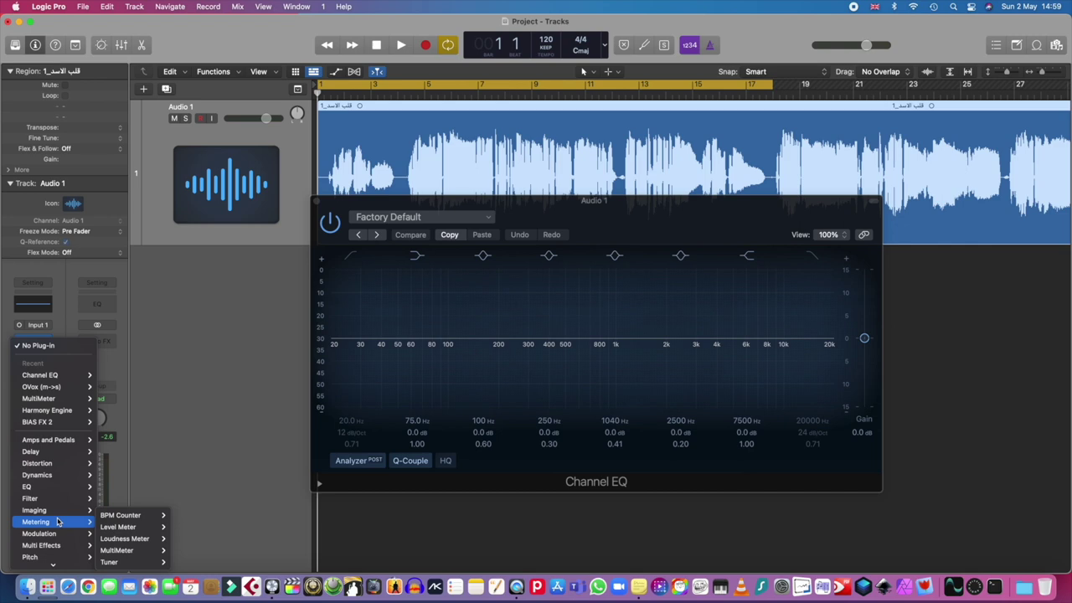
click(116, 550)
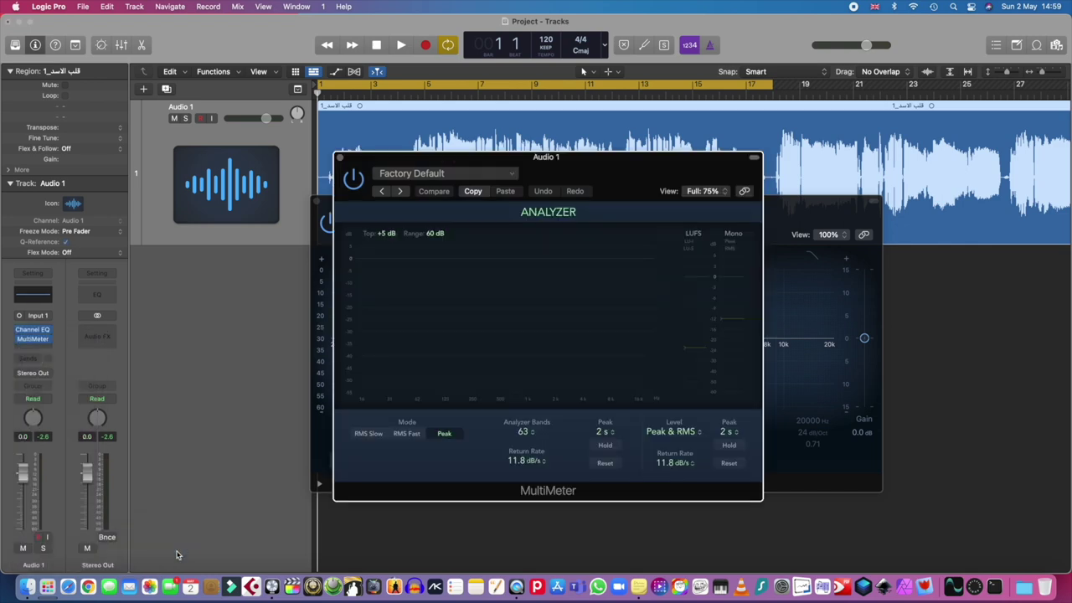
drag(588, 170, 780, 109)
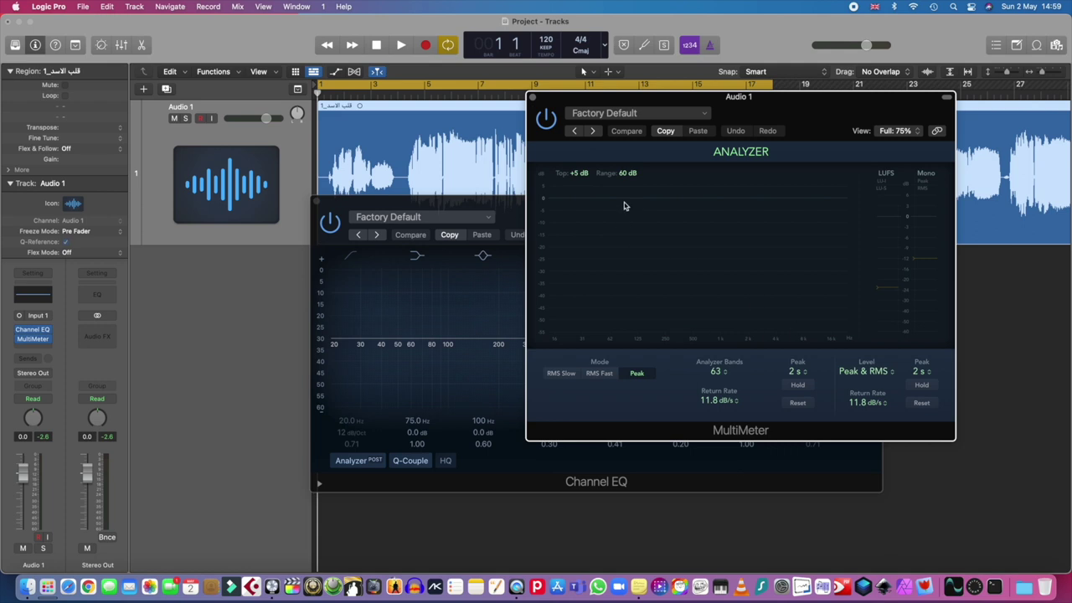
- Play the cycle section to examine its frequency spectrum in the MultiMeter analyzer, and close the MultiMeter window
click(401, 46)
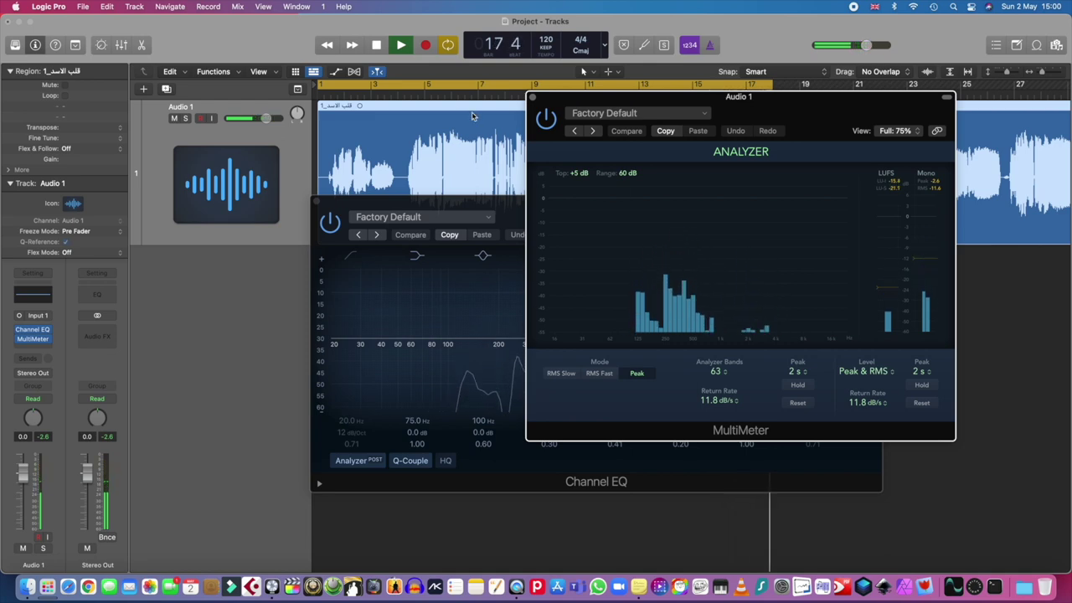
click(377, 46)
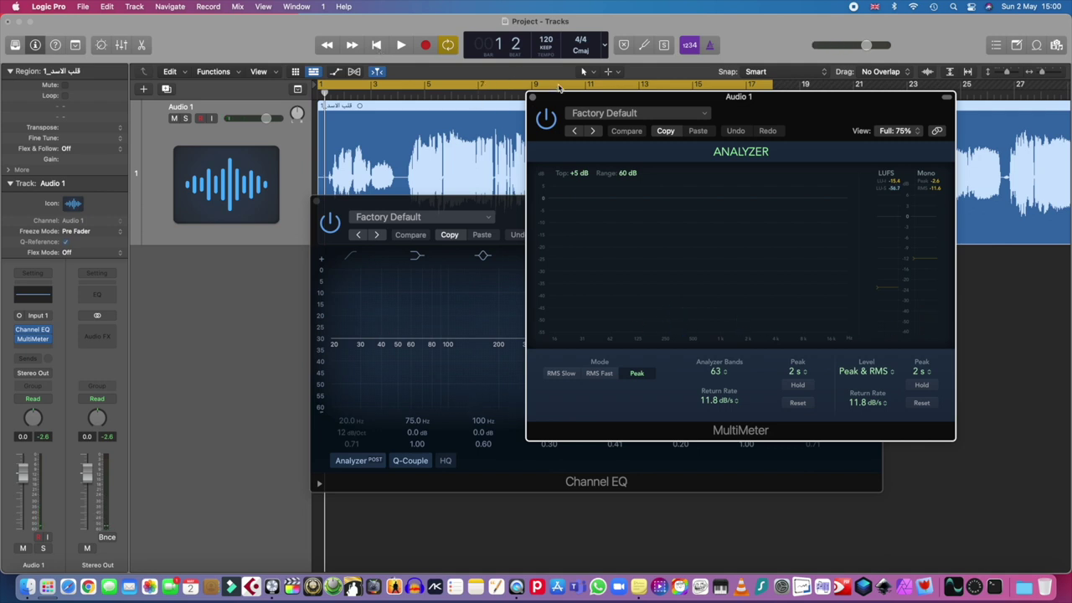
click(534, 97)
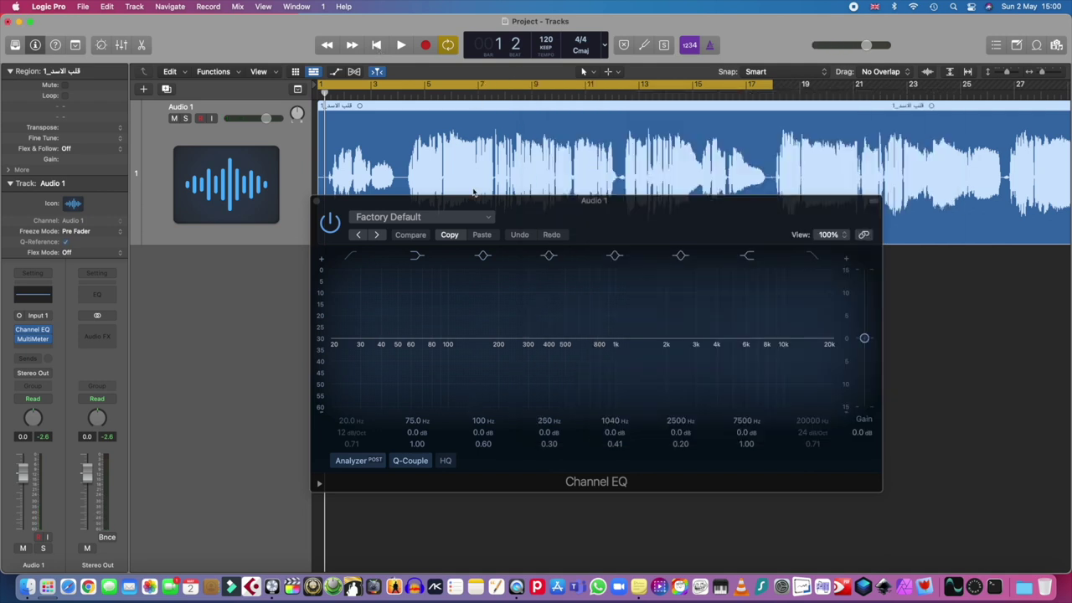
- During playback, set the Channel EQ's 250 Hz band to a 2.2 dB cut at about 498 Hz with a Q of 1.60
click(401, 45)
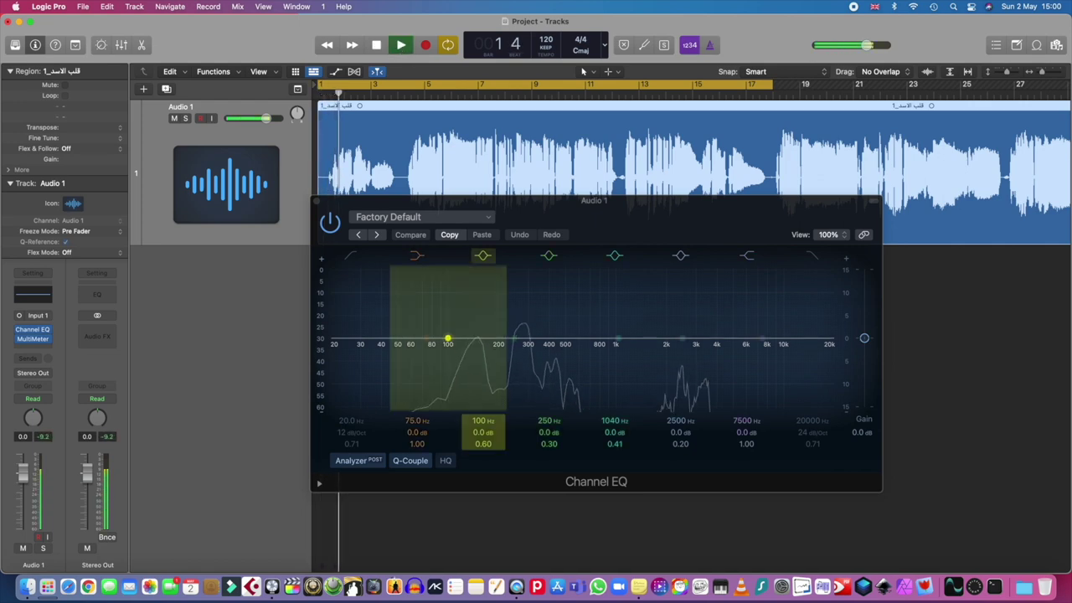
click(543, 343)
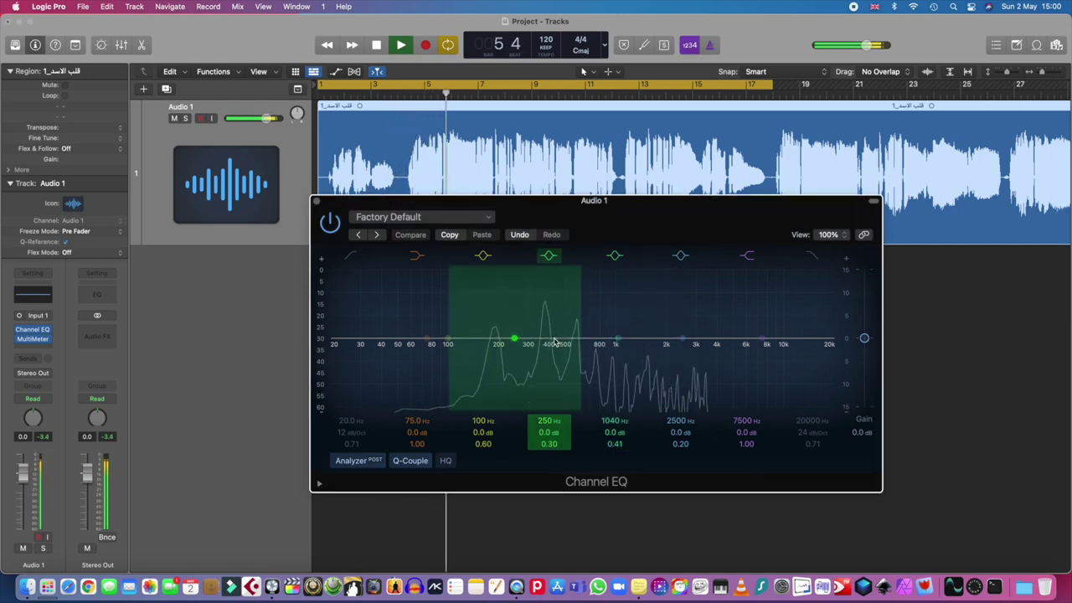
drag(514, 339, 566, 342)
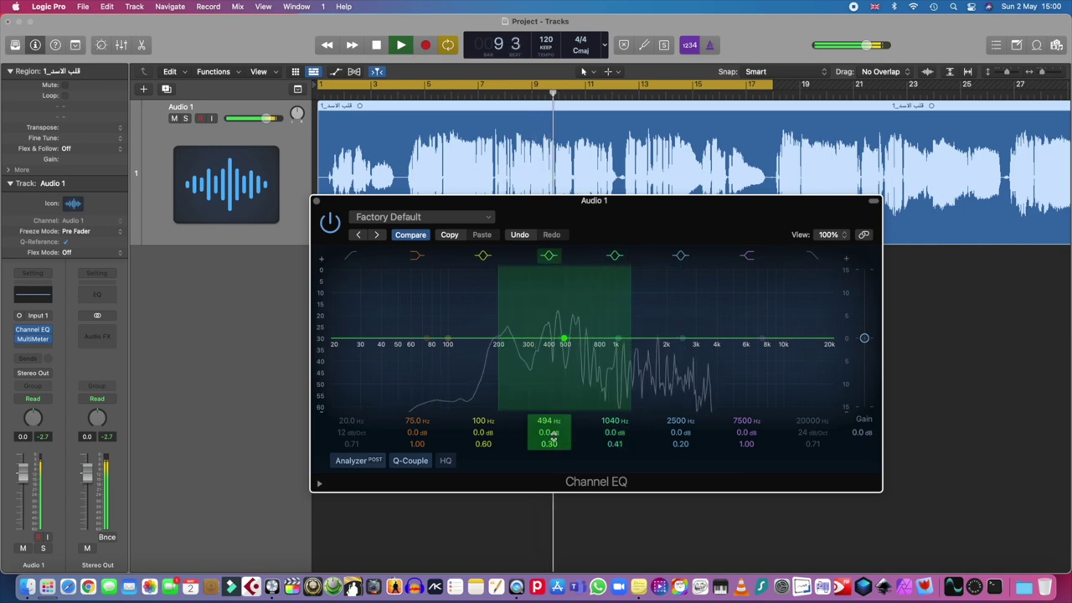
mouse_move(553, 433)
mouse_down()
mouse_move(553, 457)
mouse_move(553, 423)
mouse_up()
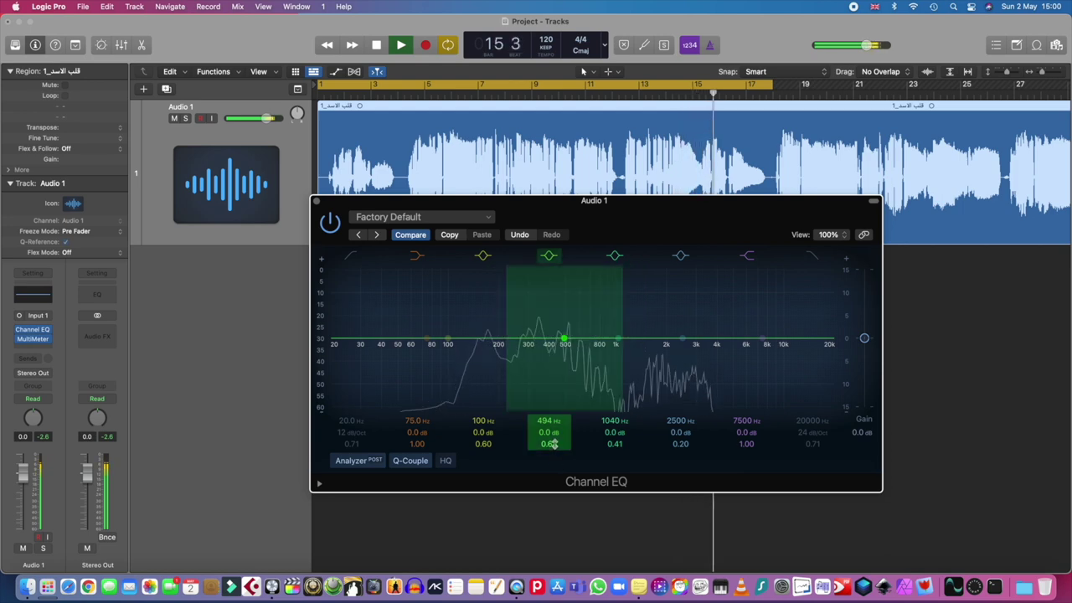
mouse_move(553, 445)
mouse_down()
mouse_move(553, 430)
mouse_move(554, 446)
mouse_up()
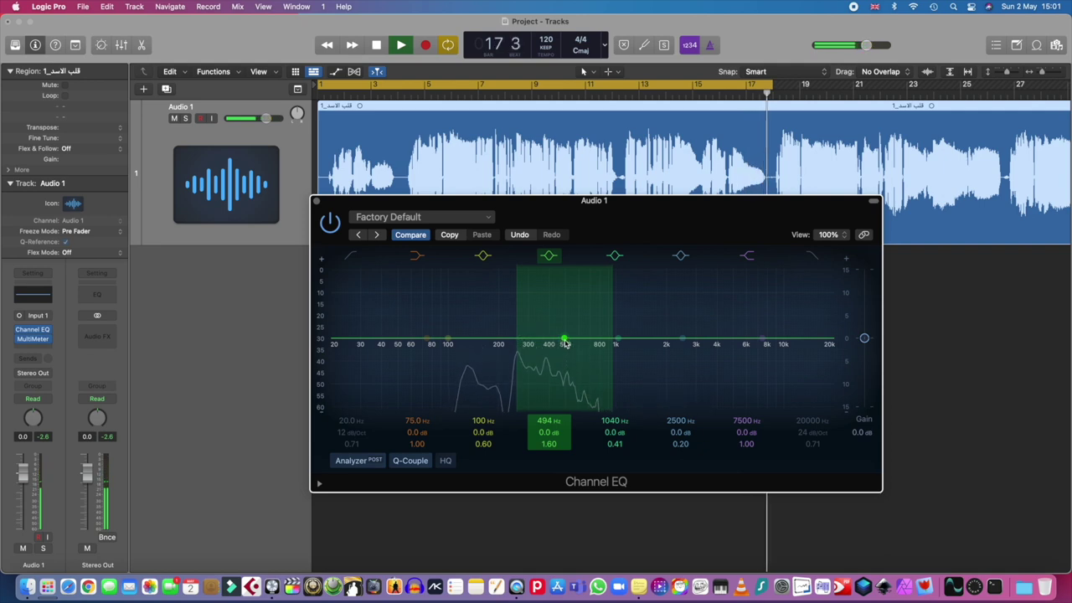
drag(566, 343, 566, 355)
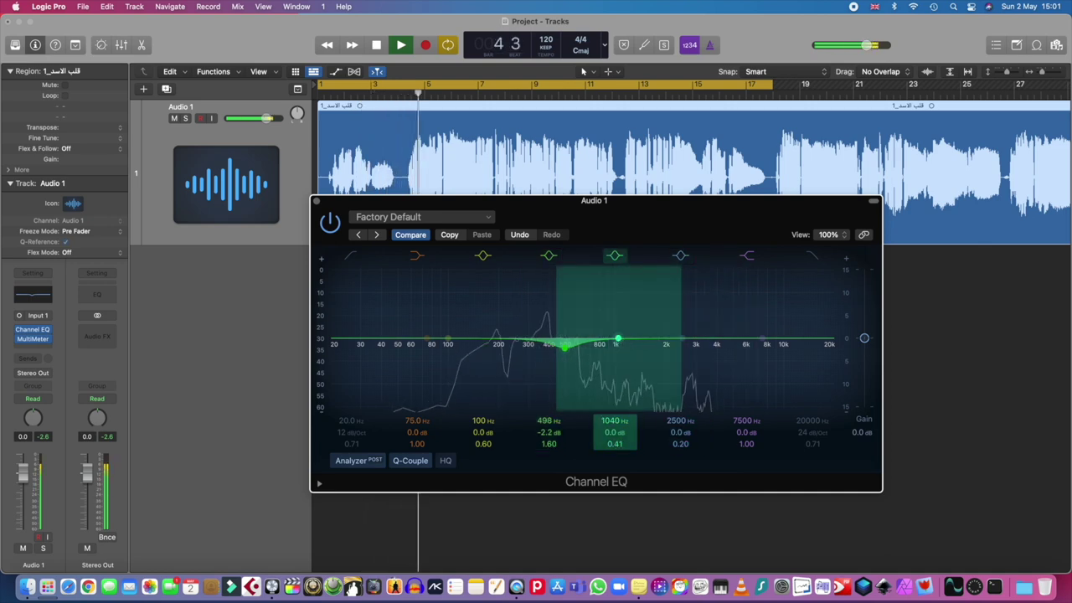
- Set the 1040 Hz band to 1080 Hz at +0.2 dB and the 2500 Hz band to 2560 Hz at +1.6 dB with Q 0.67
drag(617, 339, 619, 338)
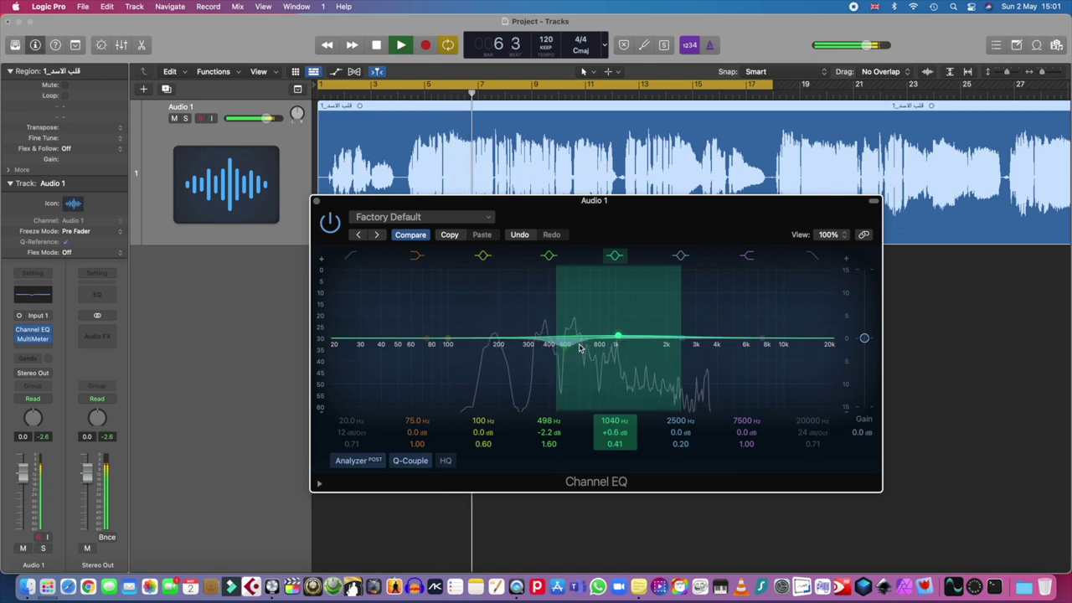
drag(570, 356, 681, 333)
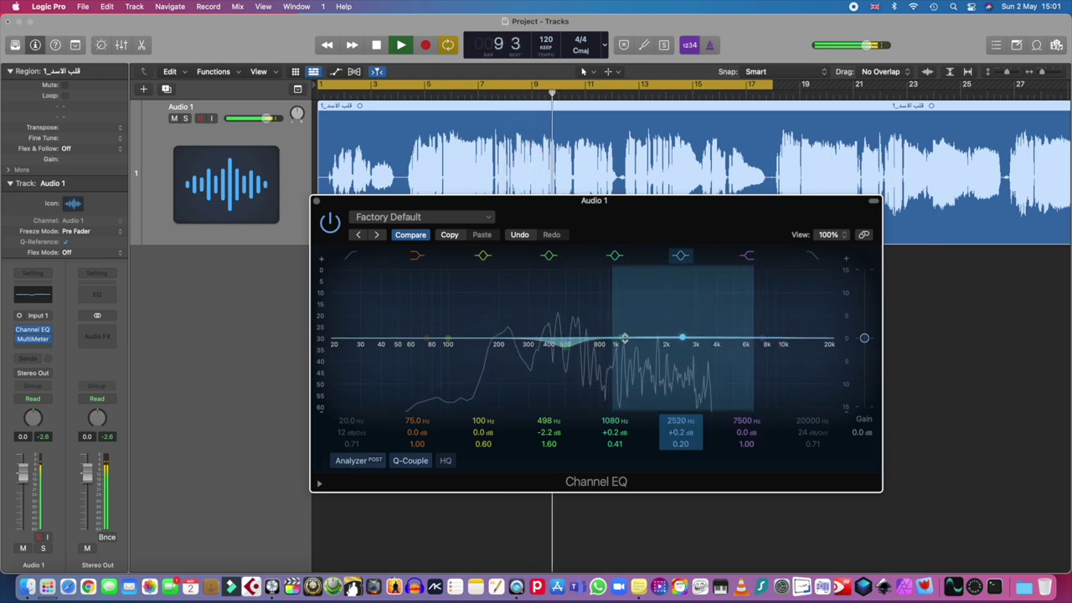
click(681, 257)
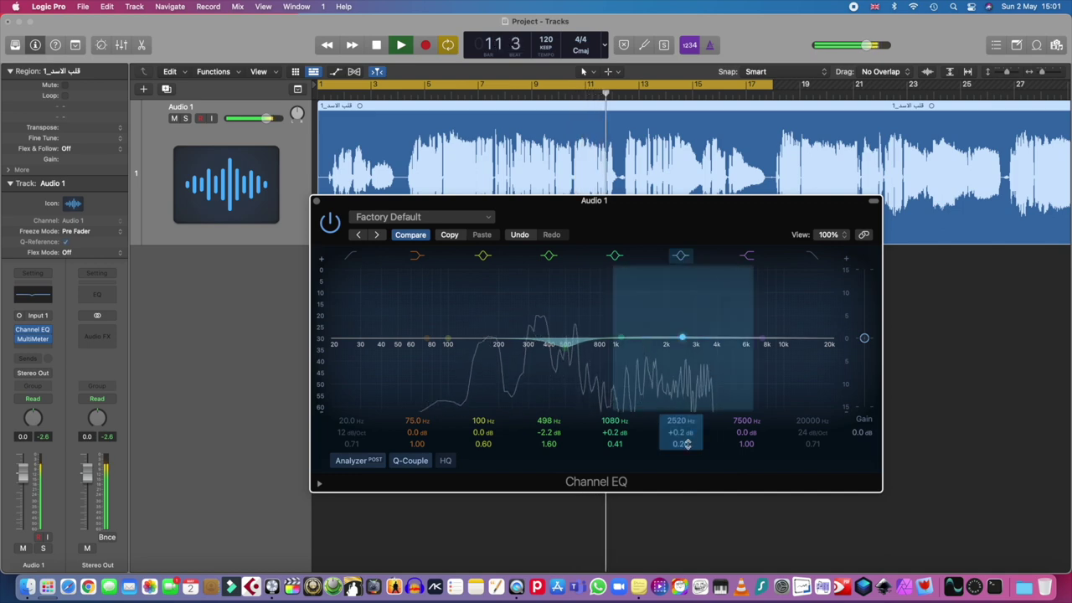
drag(680, 444, 680, 437)
drag(685, 342, 685, 335)
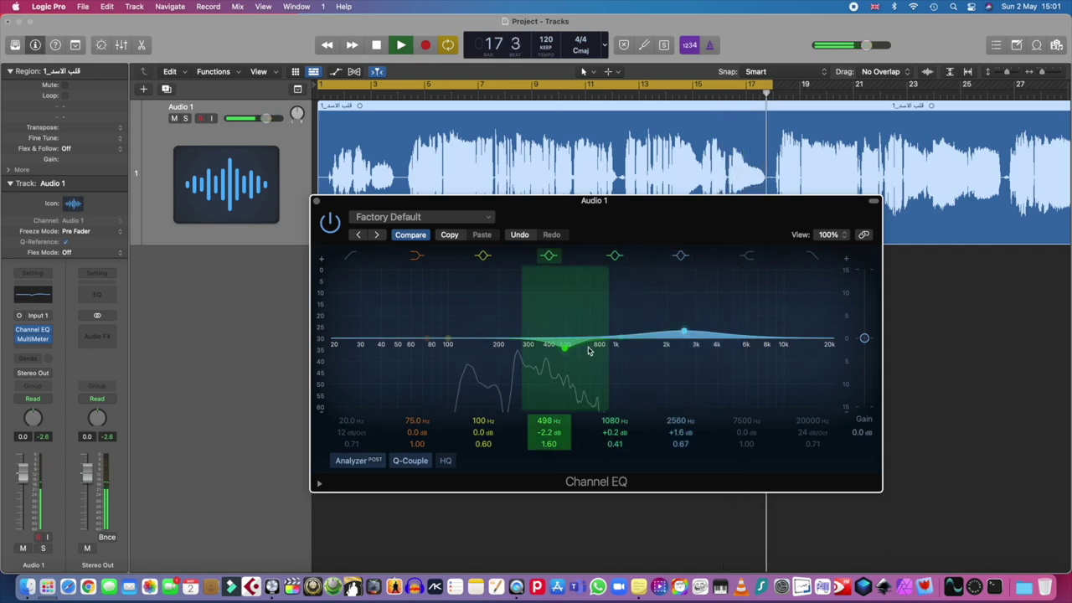
- Set the 498 Hz band to 426 Hz at -4.4 dB, and the two bands above it to 1860 Hz at -1.1 dB and 3120 Hz at +2.4 dB
drag(567, 361, 553, 368)
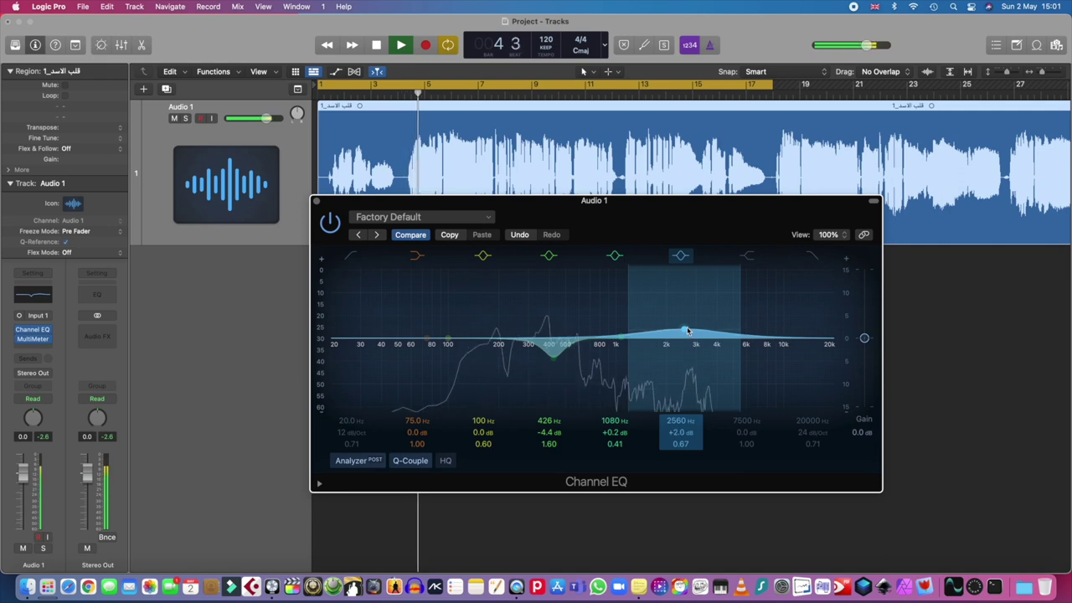
drag(688, 330, 662, 357)
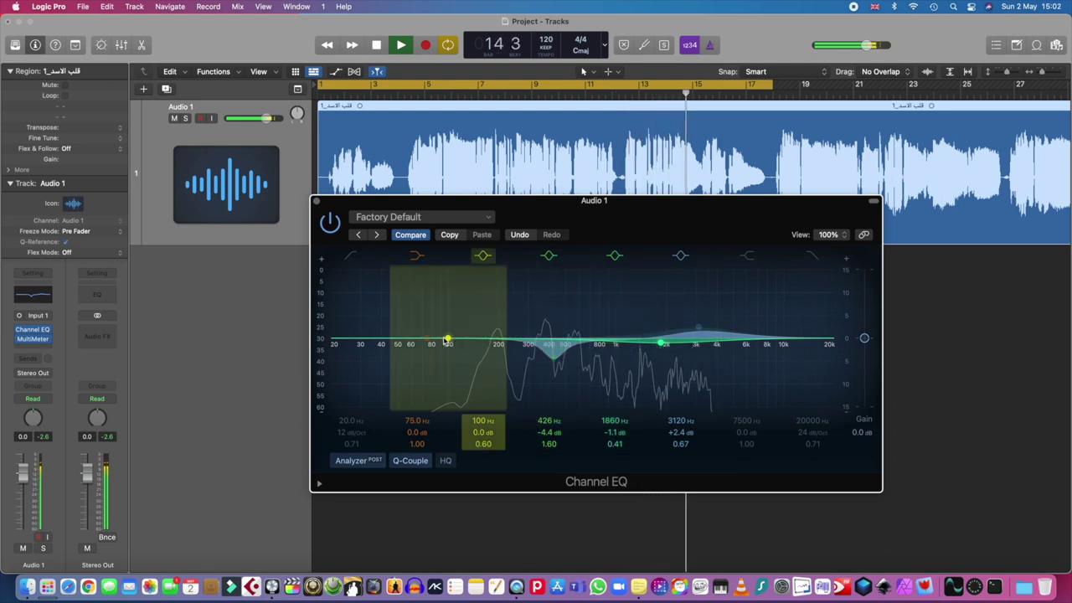
- Set the 100 Hz band to 234 Hz at +1.7 dB and the 3120 Hz band to 3780 Hz at +2.7 dB
drag(448, 342, 507, 327)
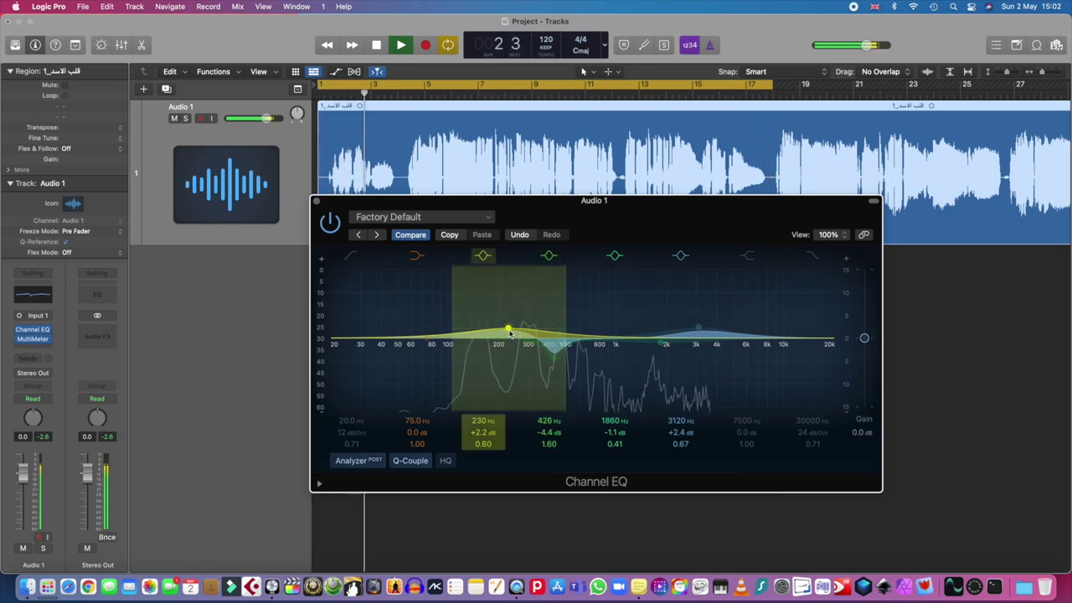
drag(509, 332, 511, 335)
drag(698, 328, 703, 327)
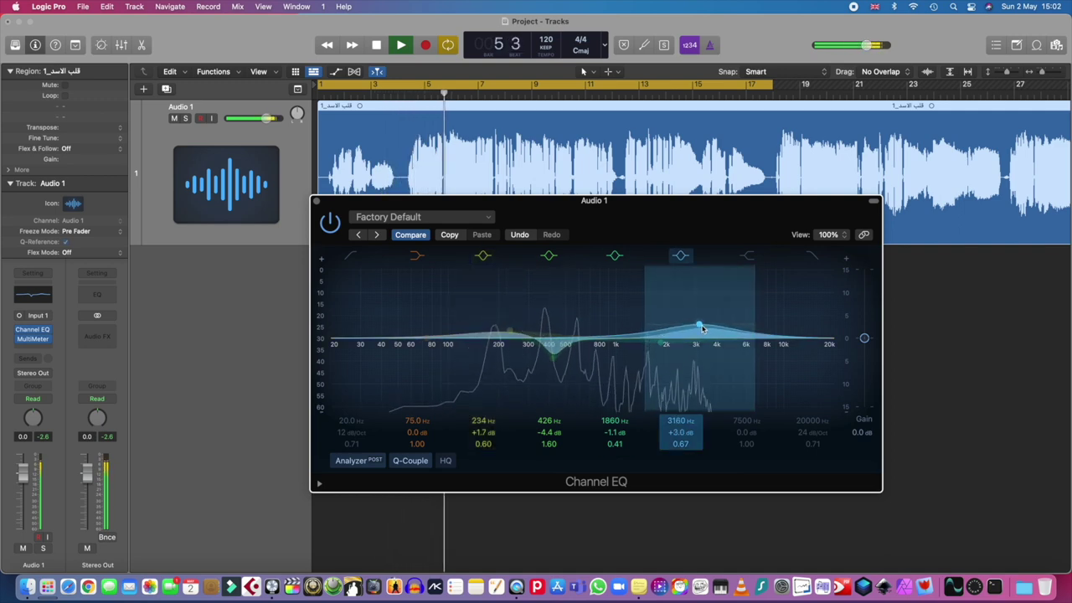
drag(703, 327, 716, 330)
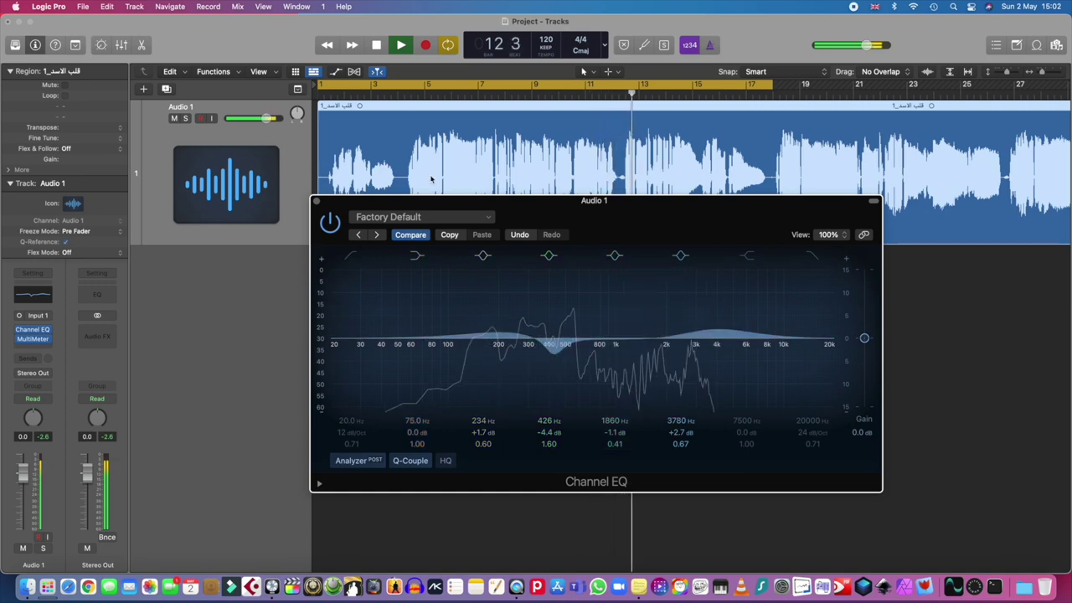
- Bypass and re-enable the Channel EQ twice during playback to compare the recording with and without equalization
click(330, 224)
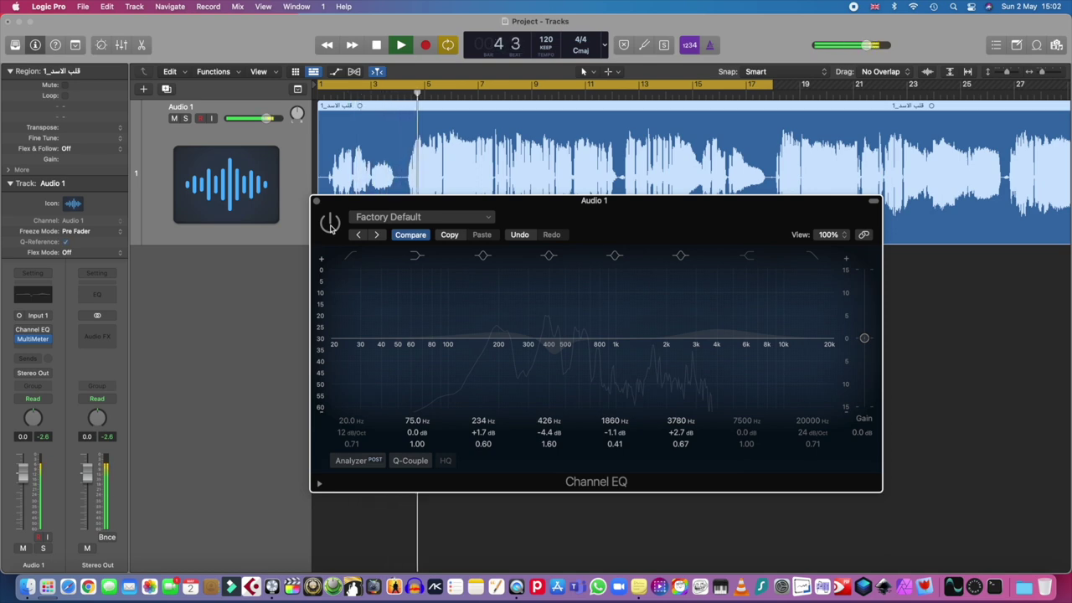
click(331, 225)
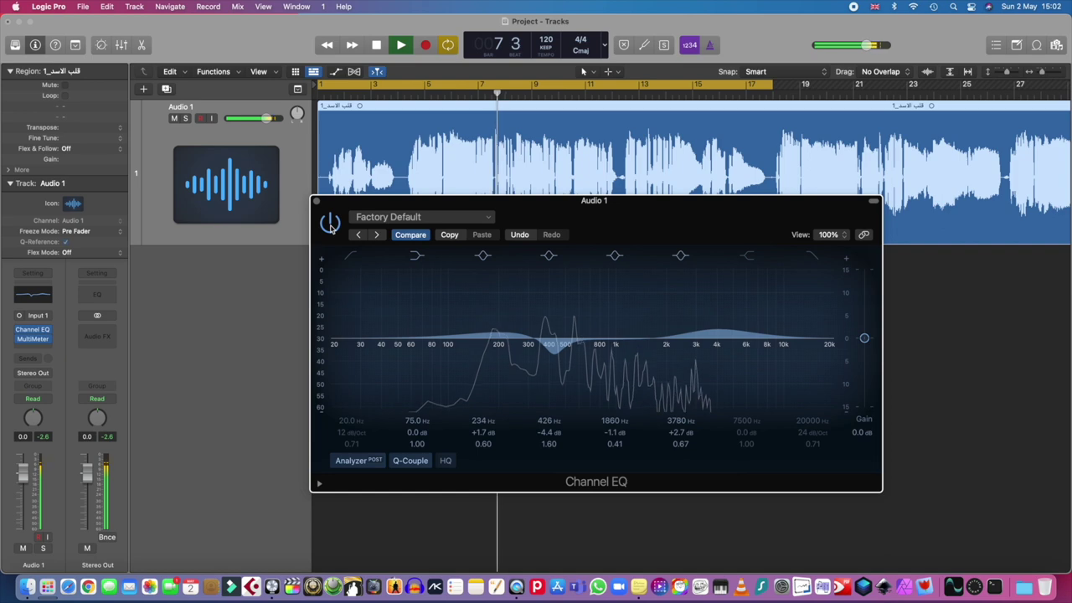
click(331, 225)
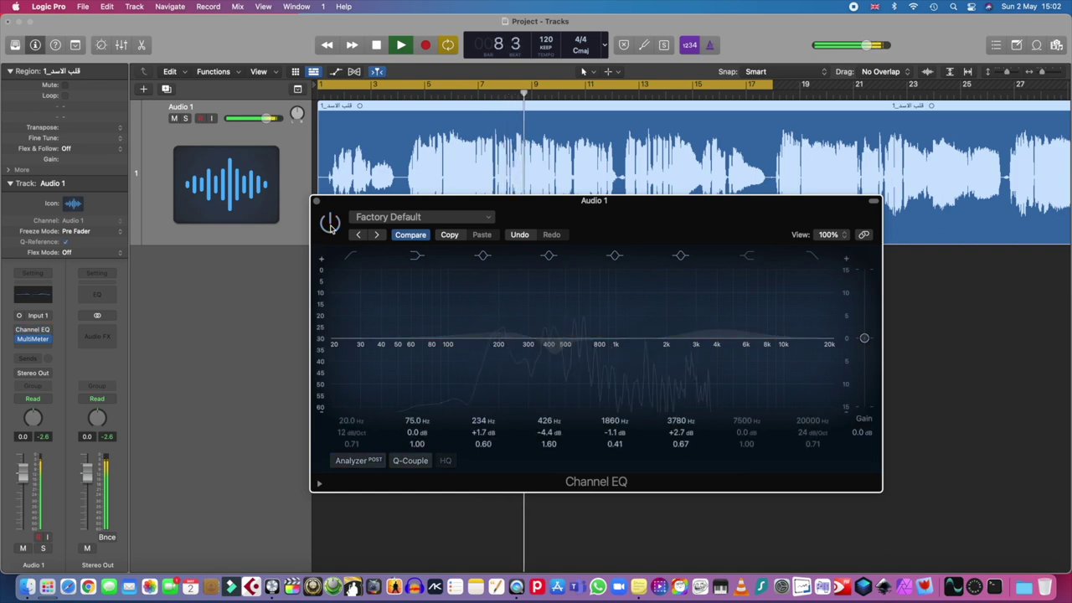
click(331, 224)
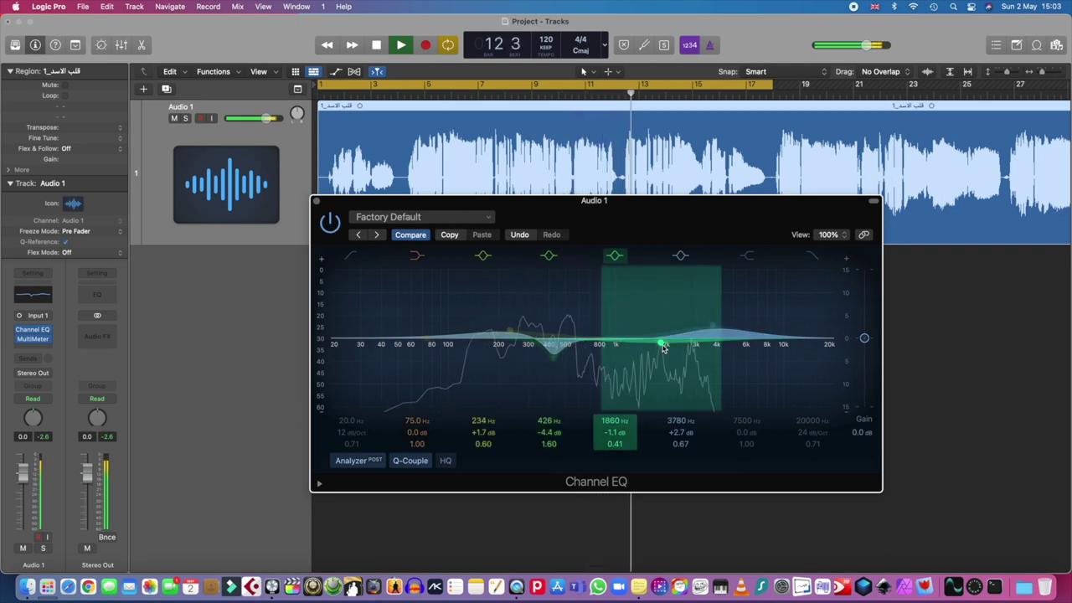
- Turn the 1860 Hz band into a narrow 3.4 dB boost at about 1890 Hz with a Q of 3.40
drag(662, 345, 634, 344)
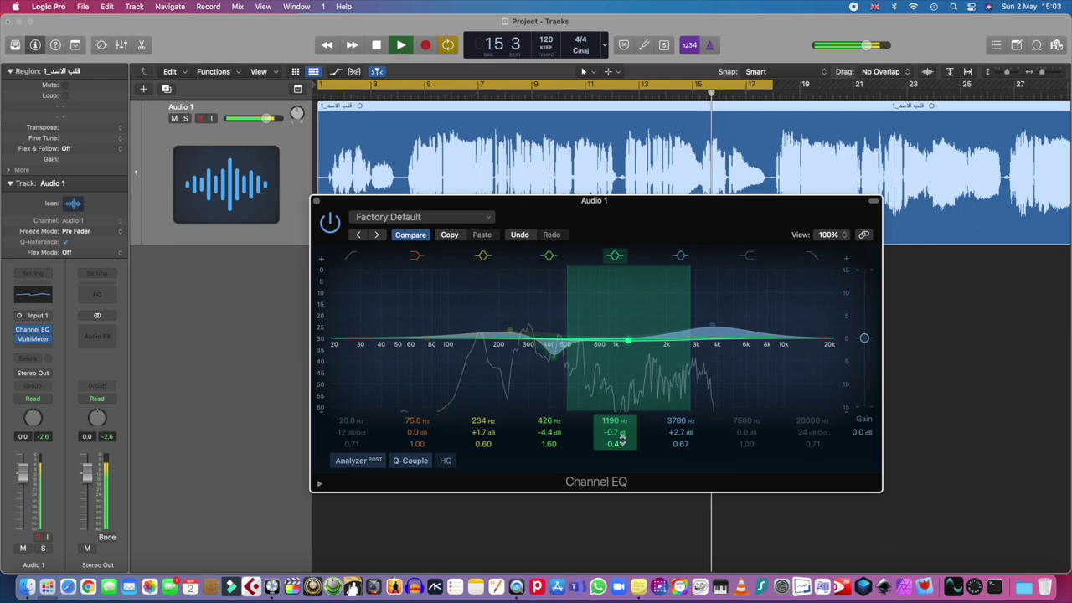
drag(617, 442, 618, 417)
drag(632, 341, 632, 333)
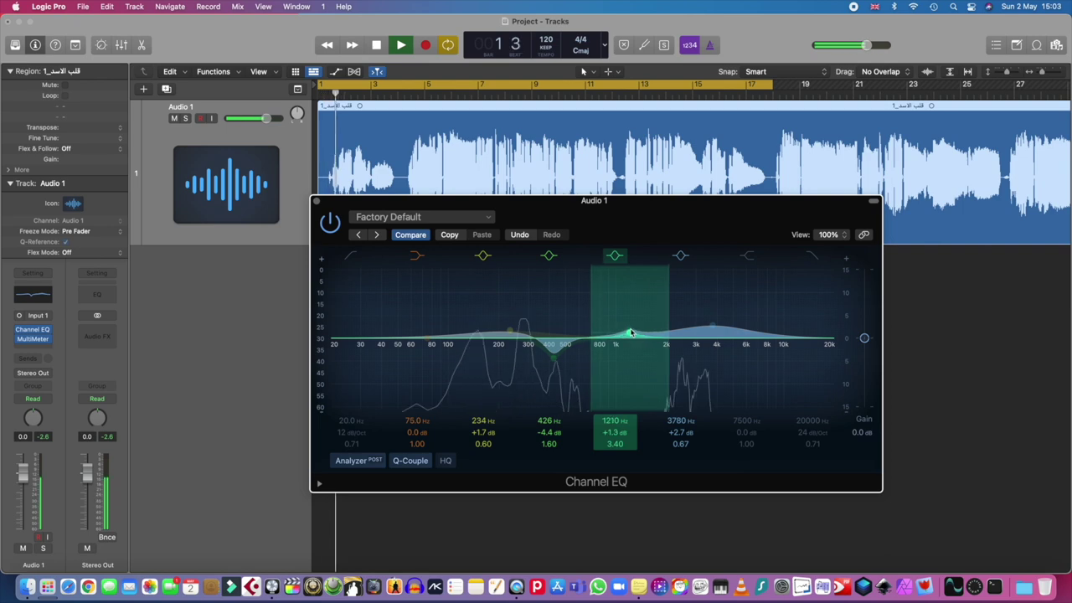
drag(630, 331, 663, 320)
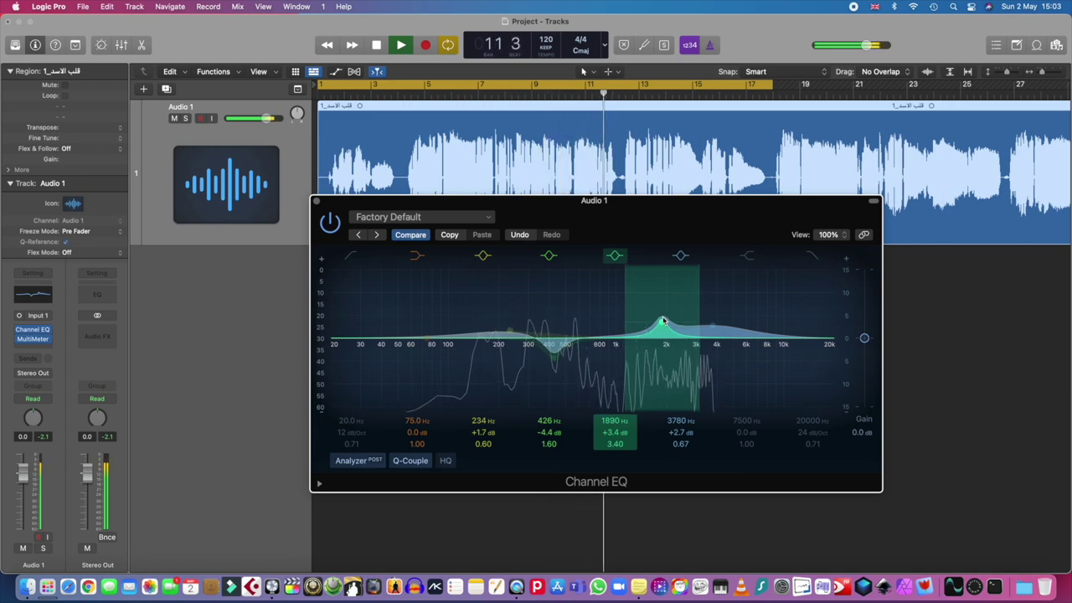
- Bypass and re-enable the Channel EQ four times during playback to compare the sound, and close its window
click(332, 230)
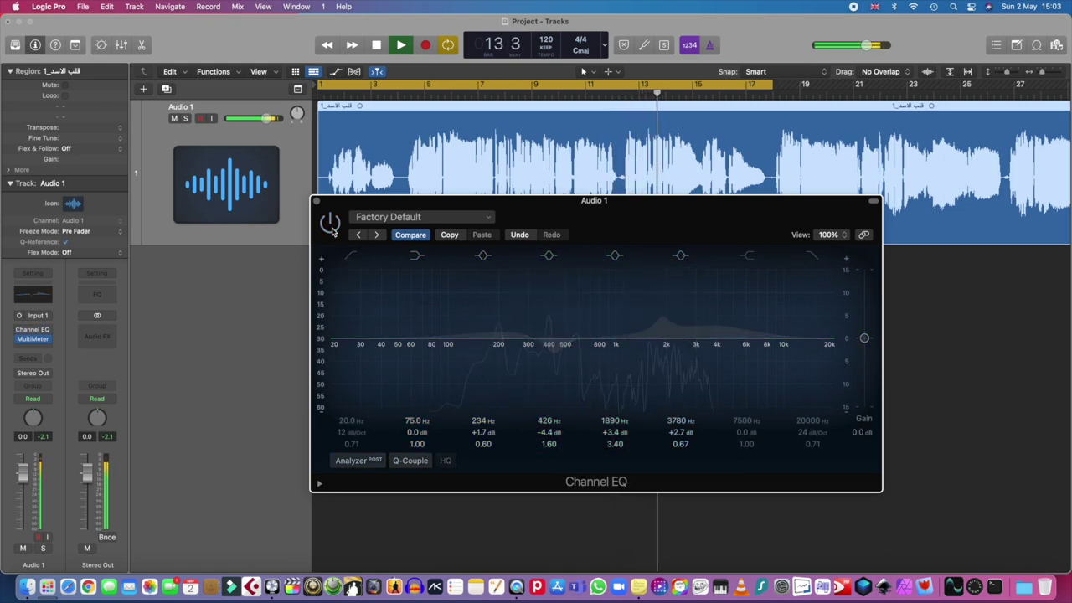
click(330, 223)
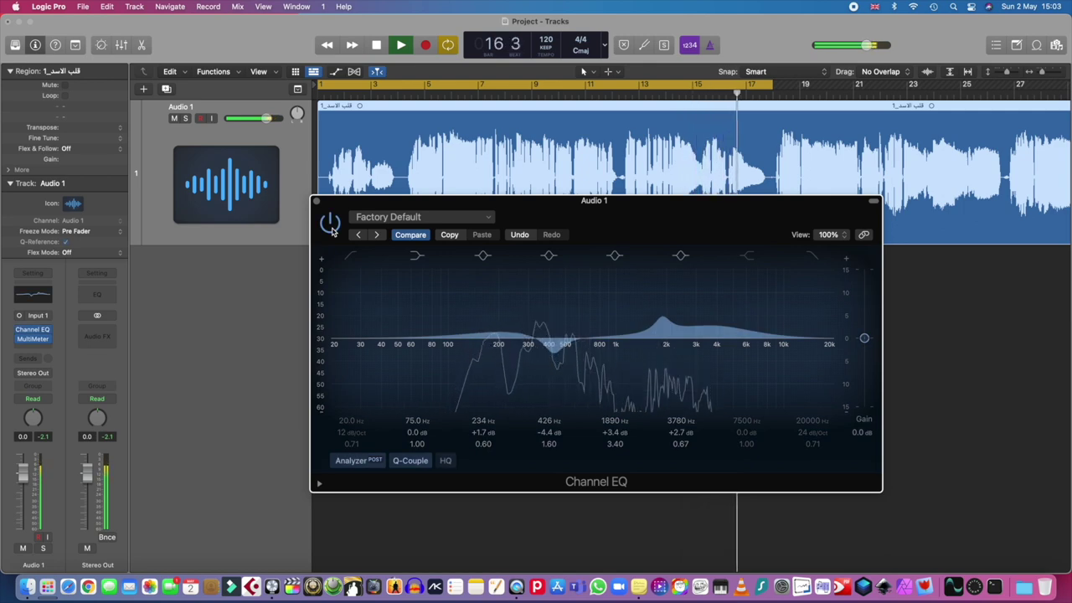
click(332, 228)
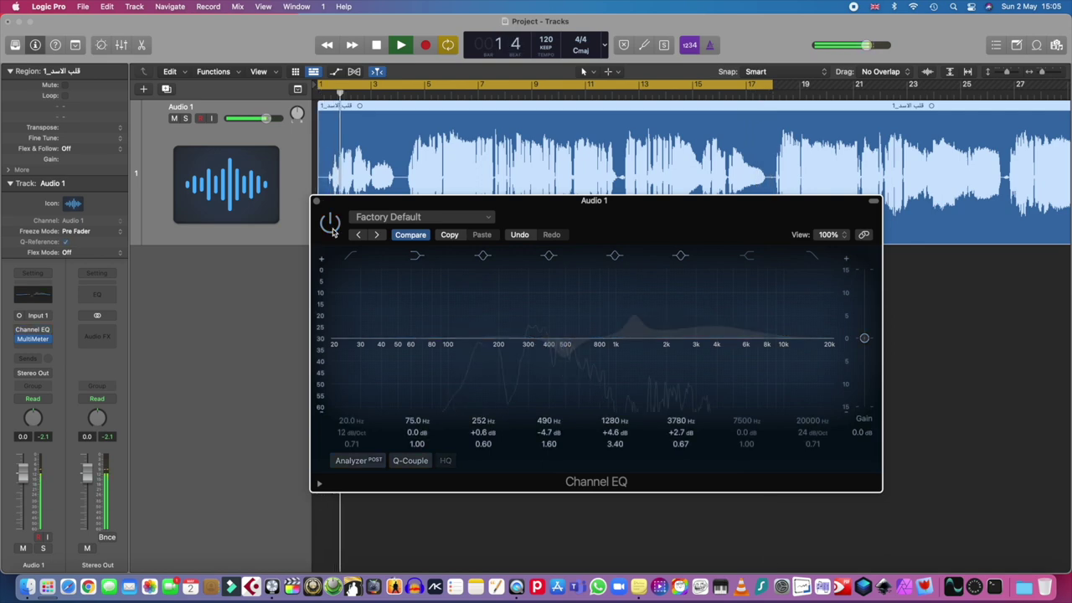
click(331, 225)
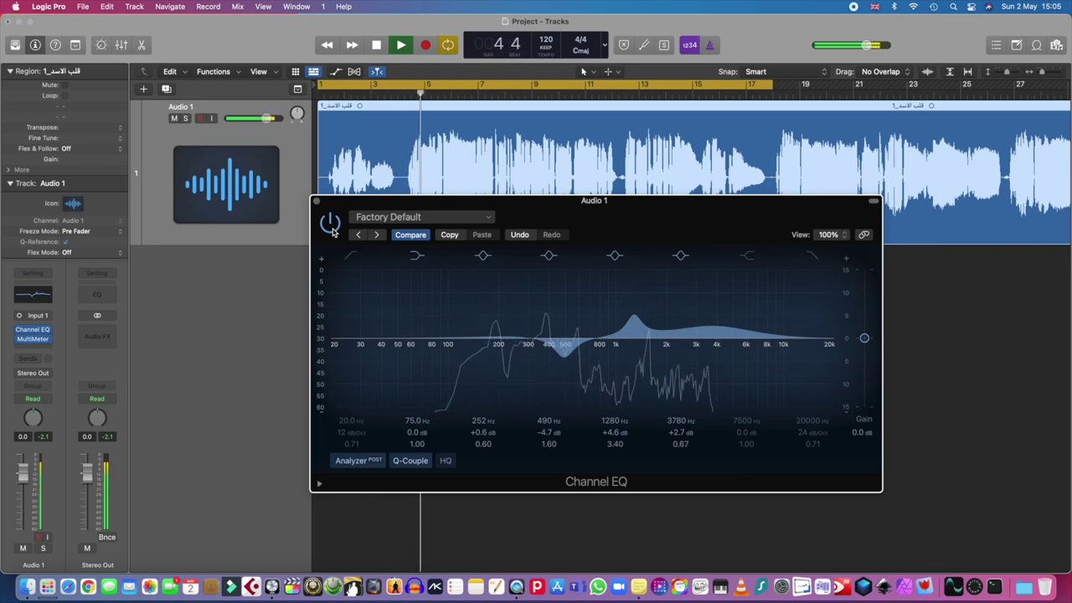
click(331, 225)
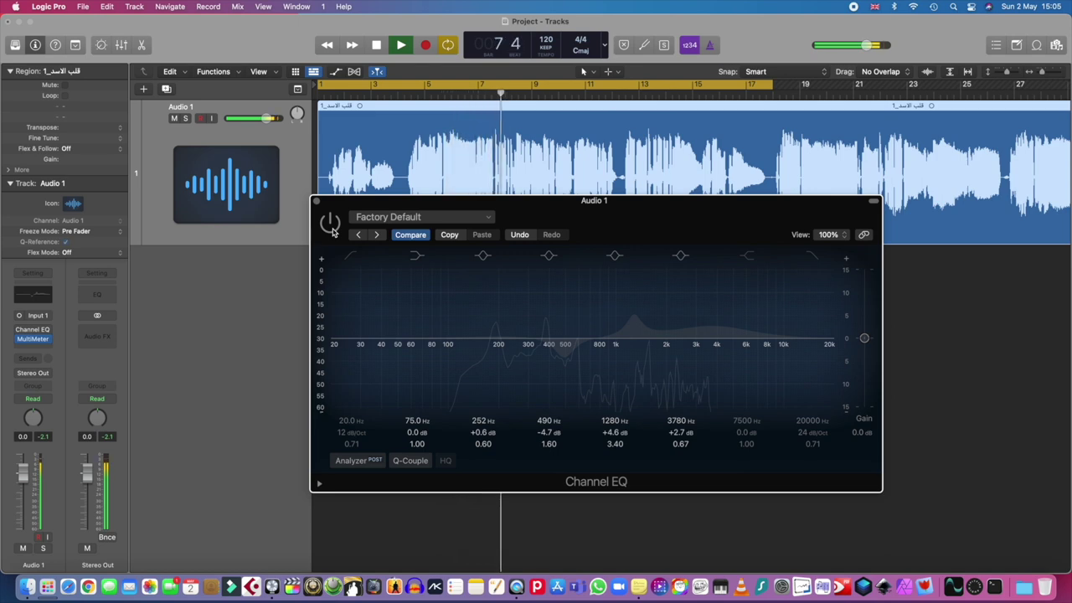
click(331, 225)
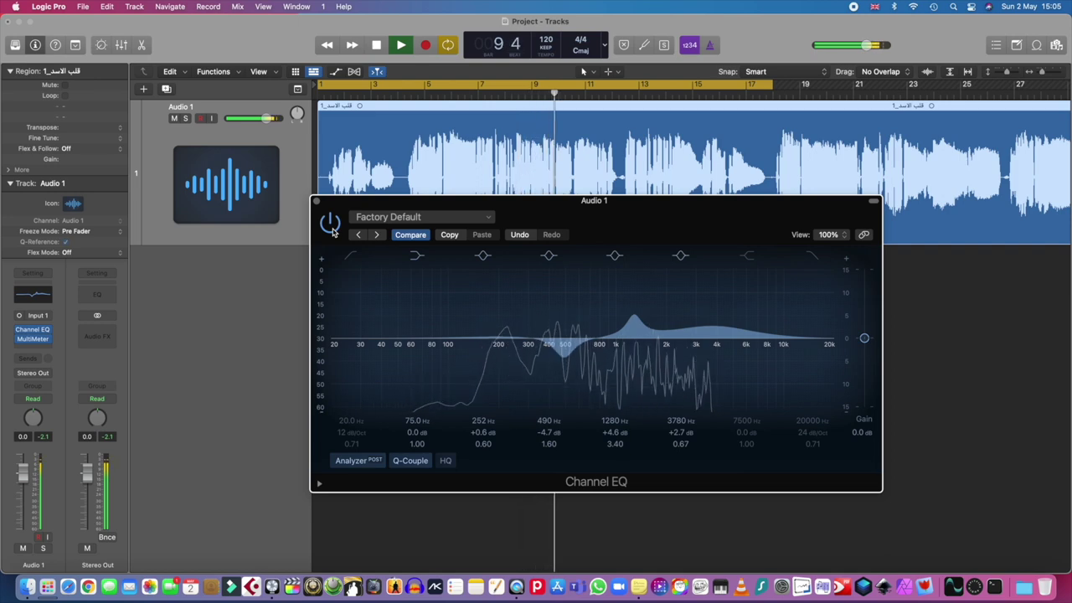
click(331, 224)
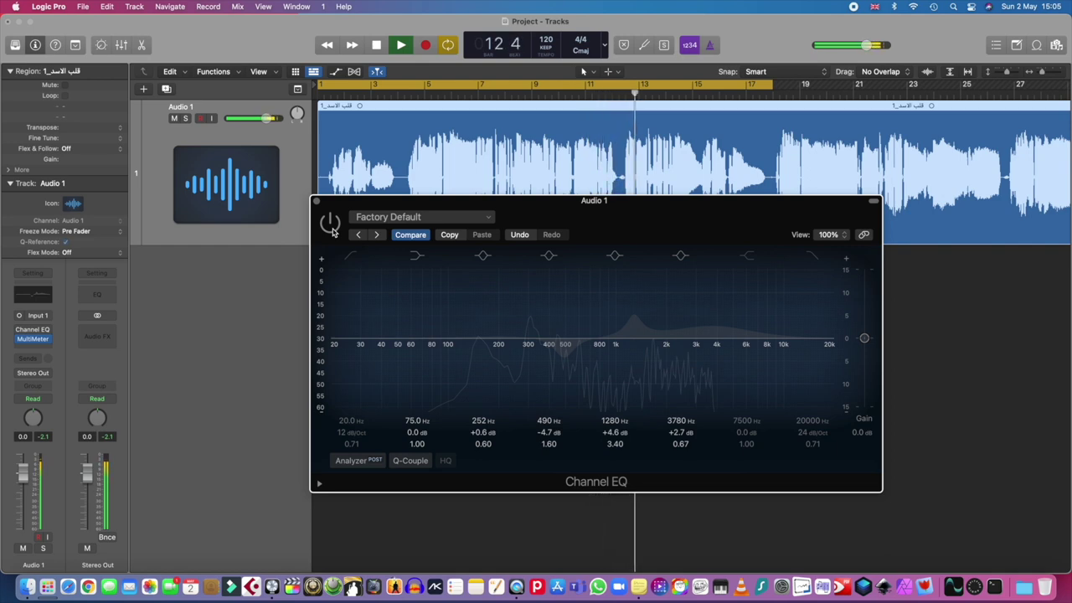
click(331, 228)
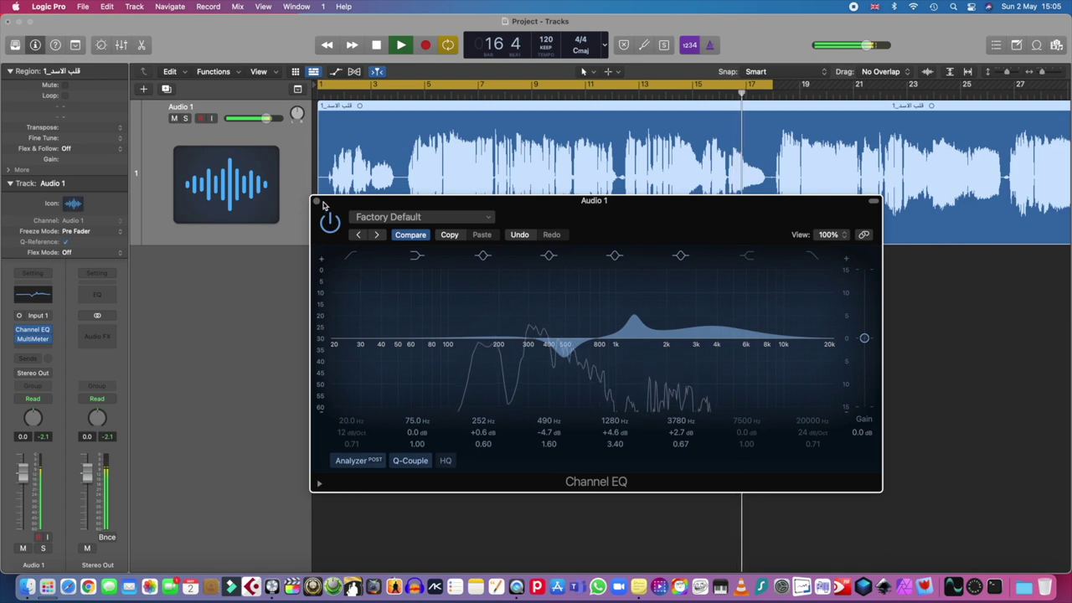
click(317, 202)
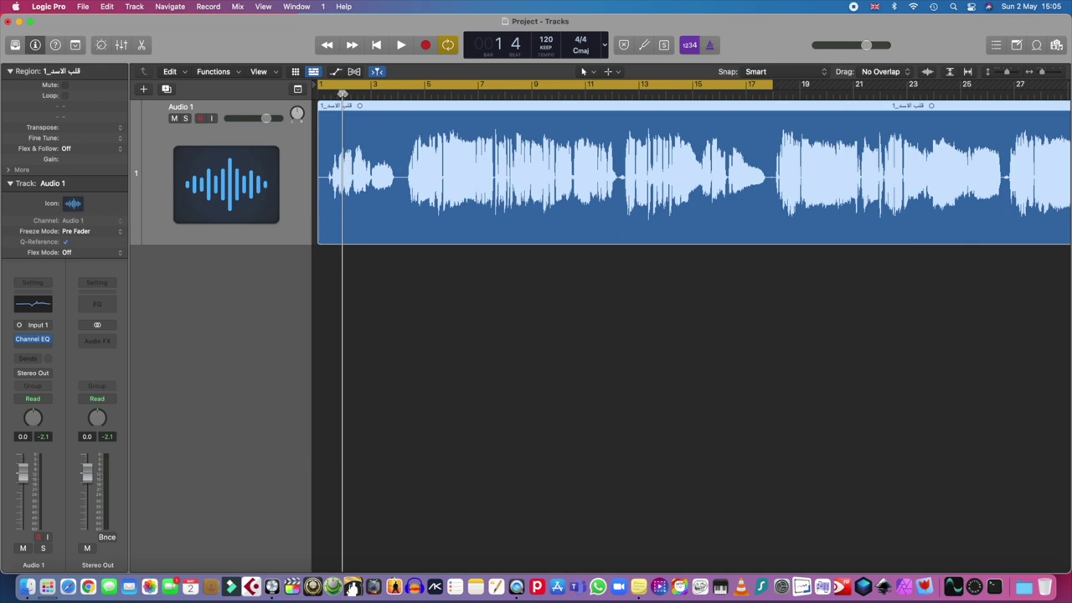
- Show Audio 1's volume automation and raise the first short phrase, between about bars 1 and 4, to +2.0 dB
key(Return)
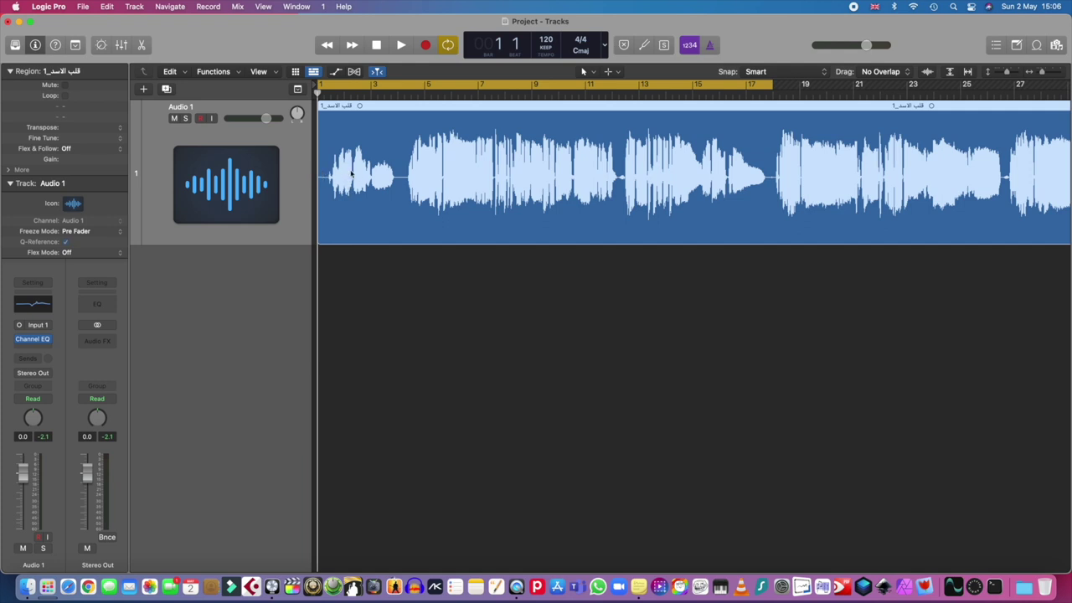
click(337, 74)
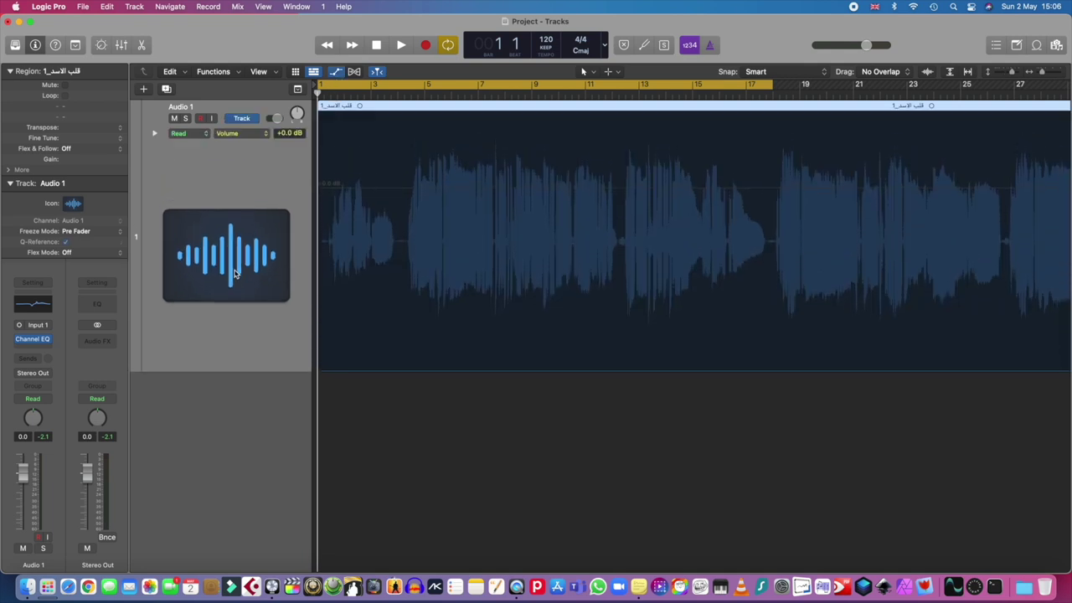
click(331, 184)
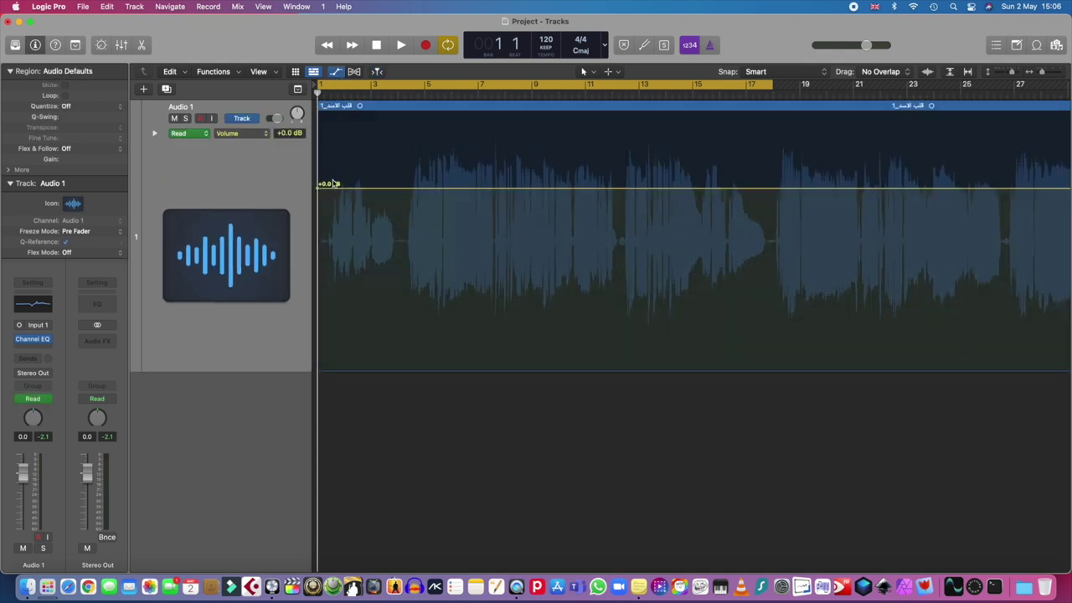
click(327, 189)
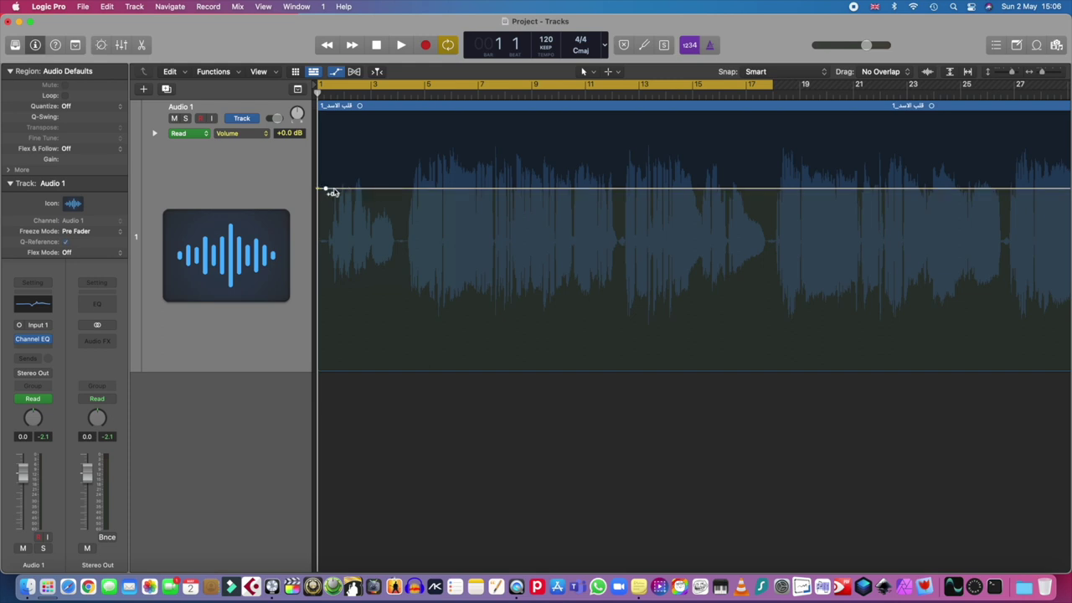
click(394, 190)
drag(349, 193, 352, 172)
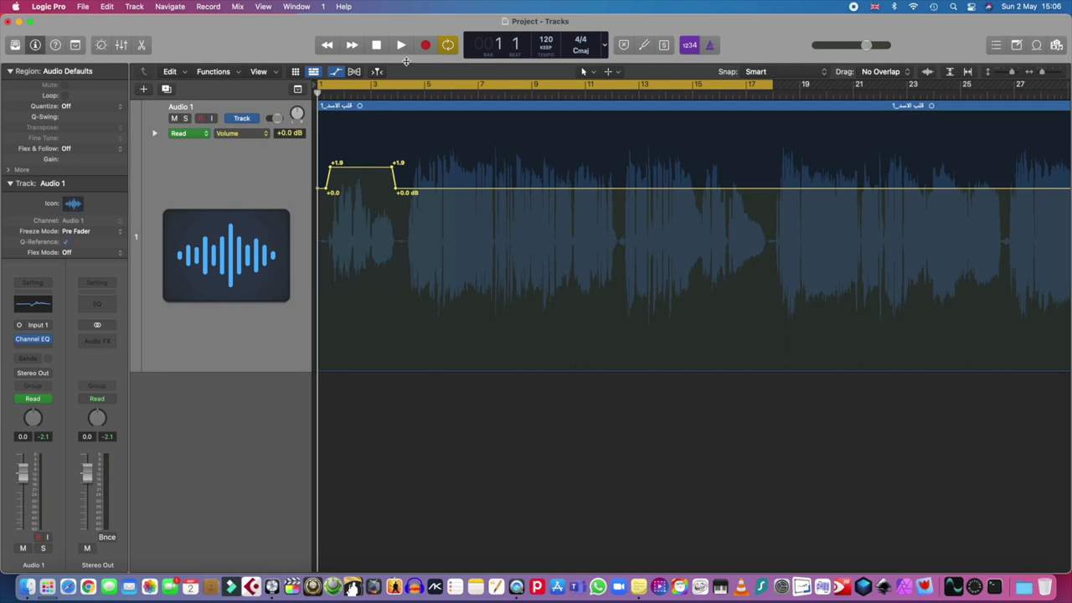
drag(377, 172, 377, 170)
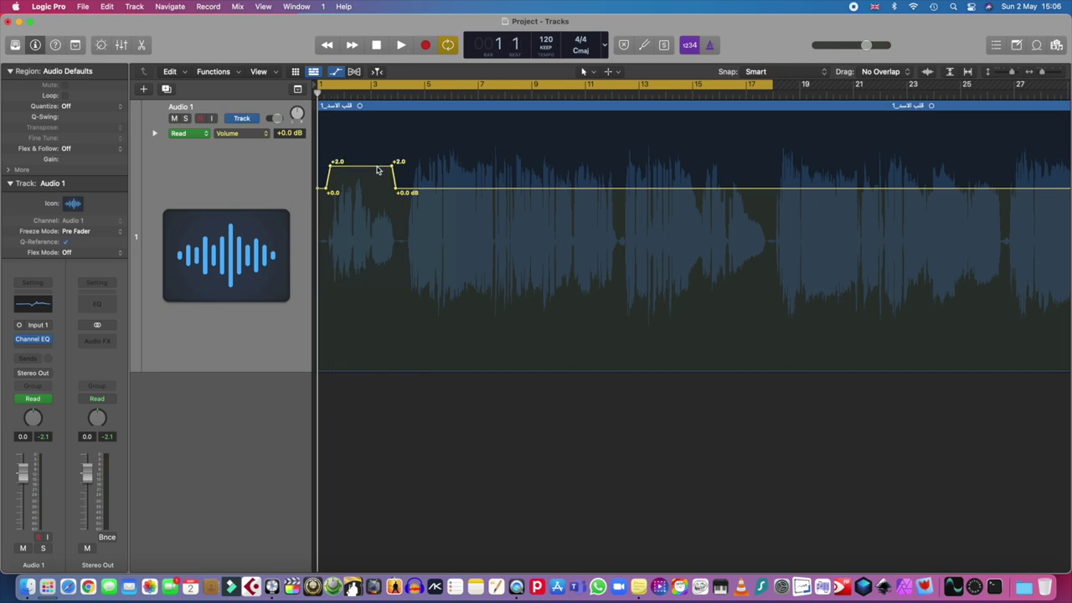
- Play the recording from the start to check the automated phrase against the rest, and hide the track automation
click(403, 46)
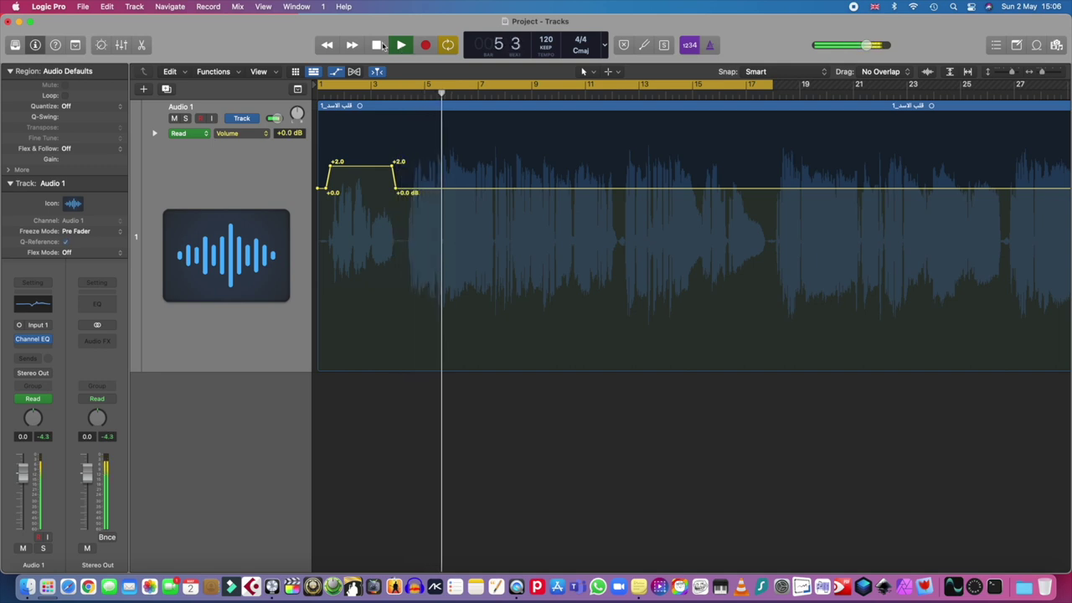
click(378, 45)
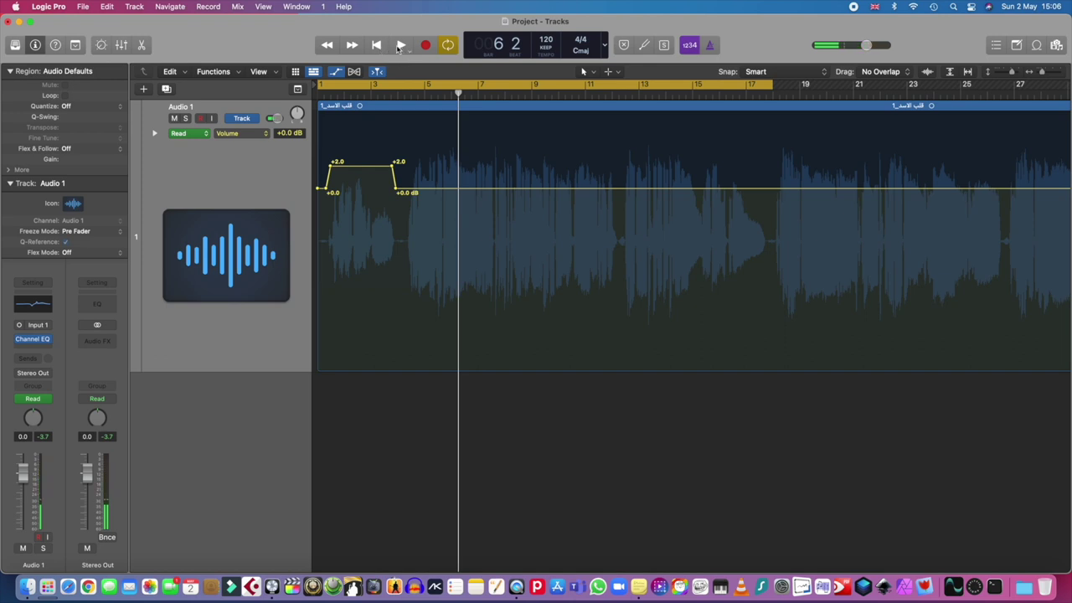
click(378, 45)
click(401, 46)
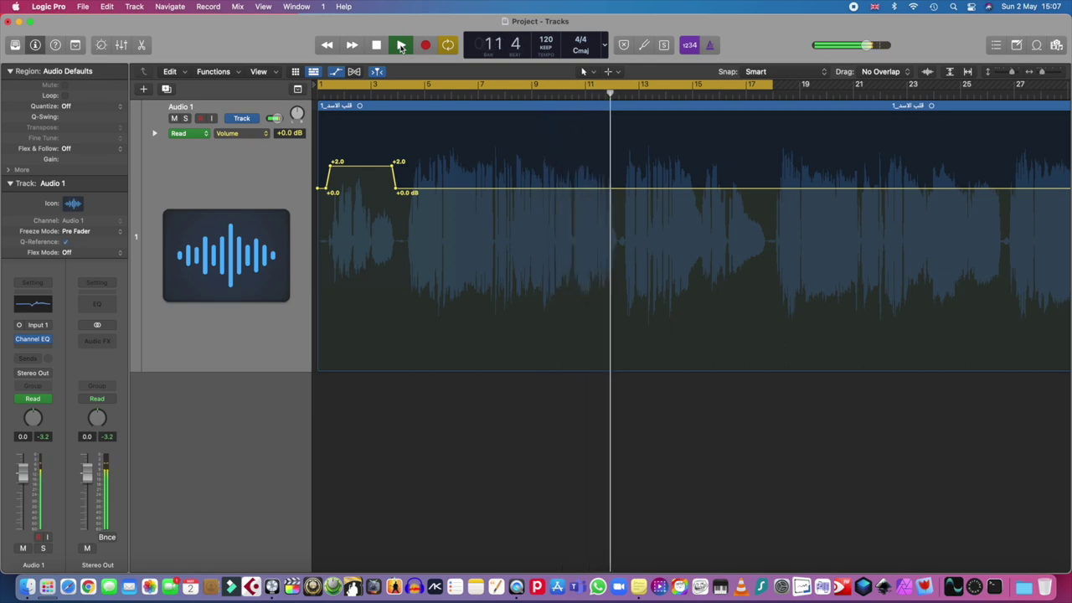
click(401, 46)
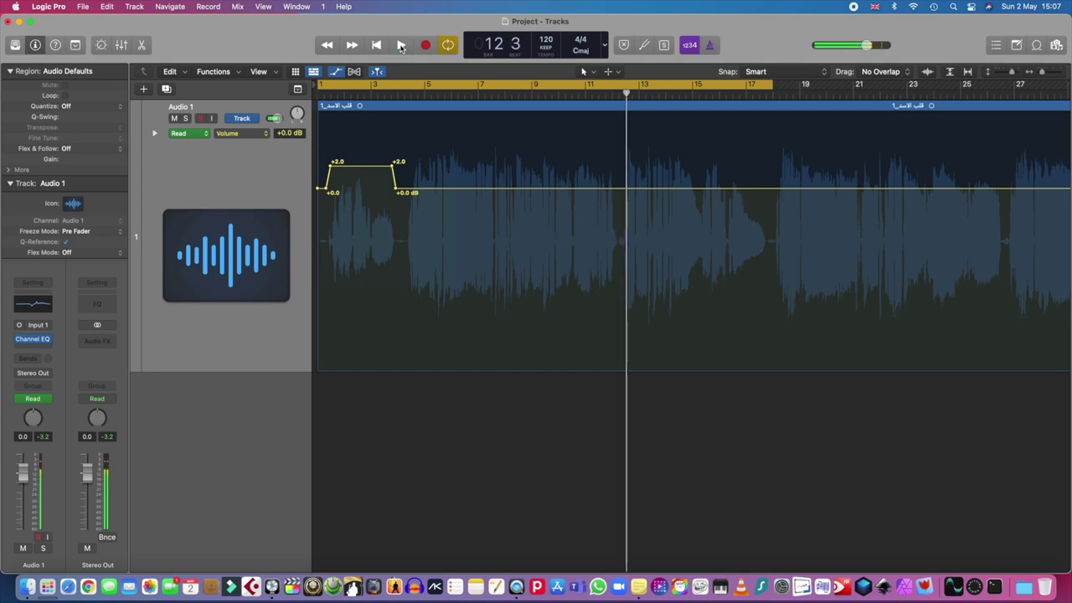
click(379, 47)
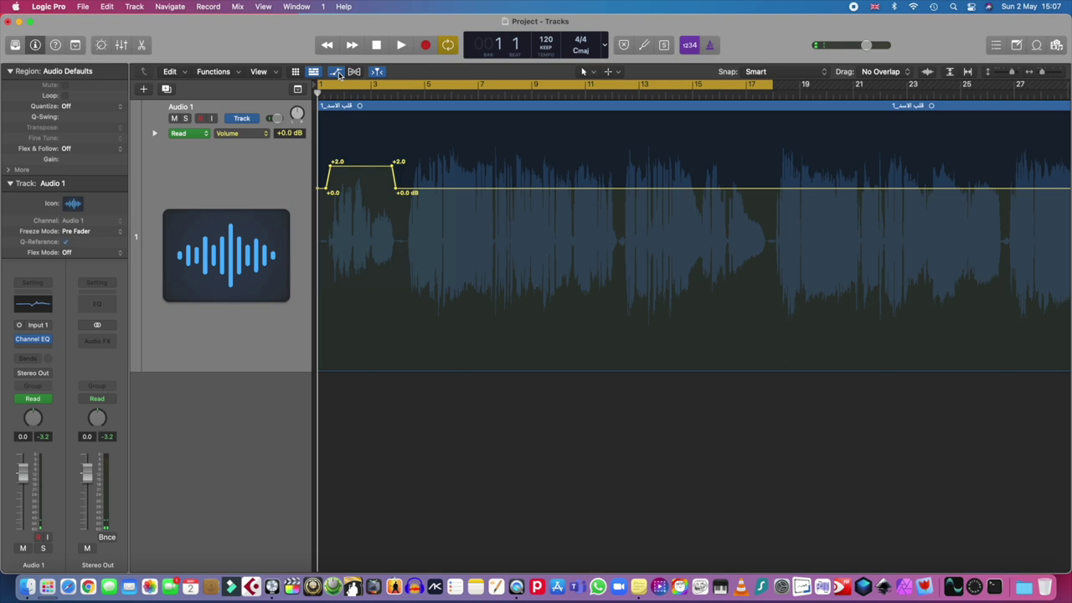
click(337, 72)
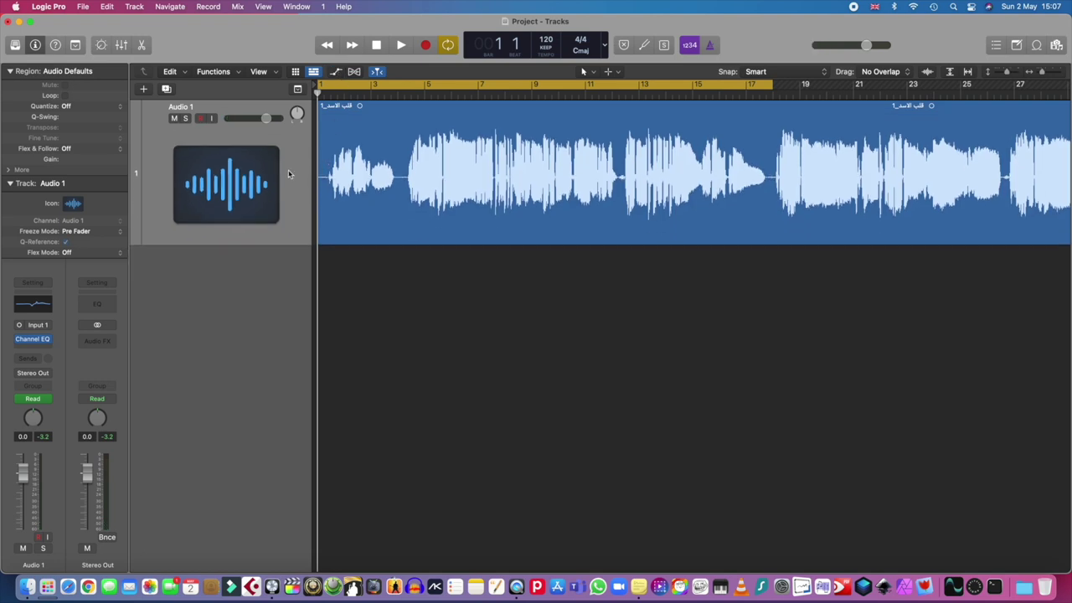
- Insert a Tape Delay after the Channel EQ on Audio 1
click(35, 350)
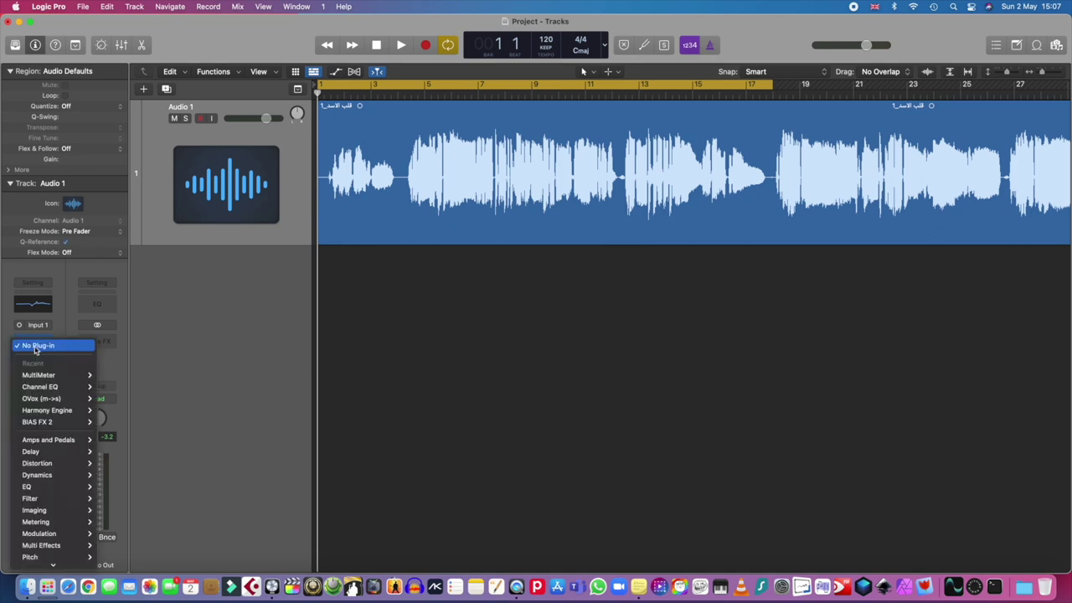
scroll(38, 485, down, 2)
mouse_move(40, 488)
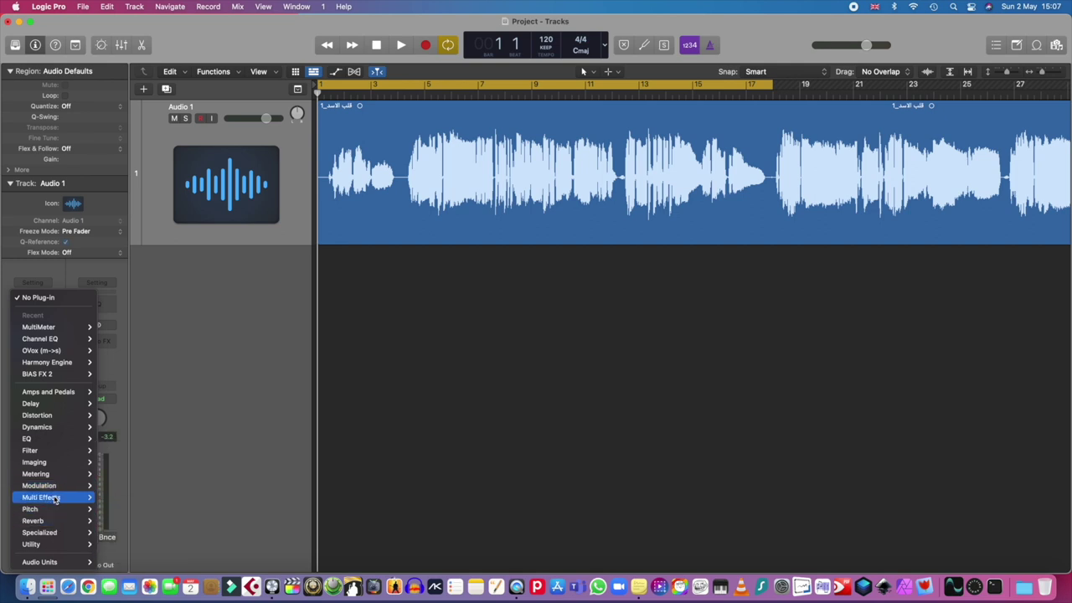
mouse_move(62, 512)
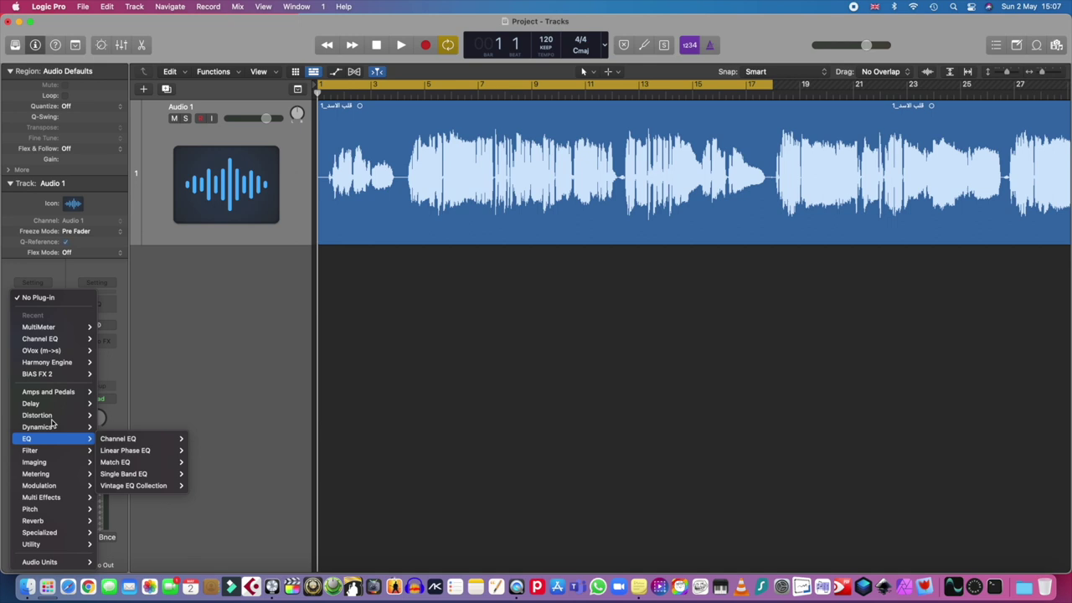
mouse_move(50, 407)
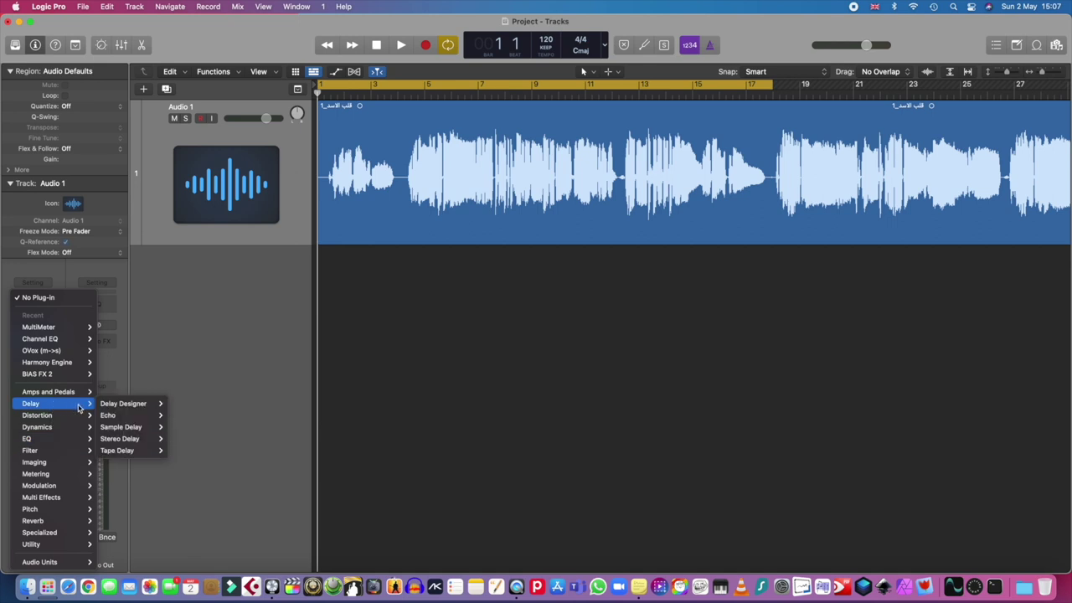
mouse_move(146, 451)
click(179, 452)
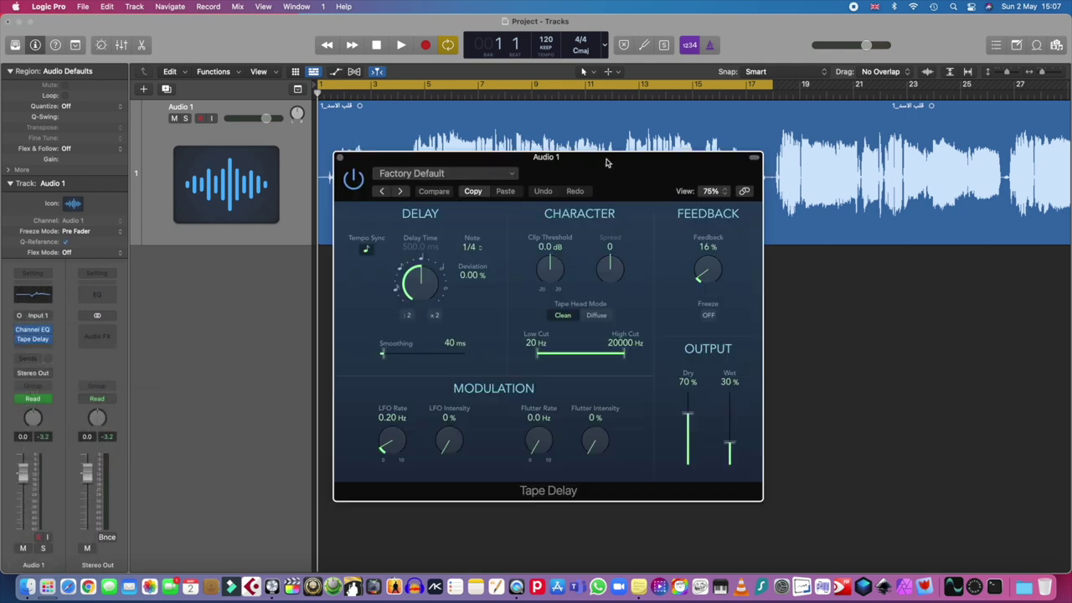
drag(607, 162, 642, 163)
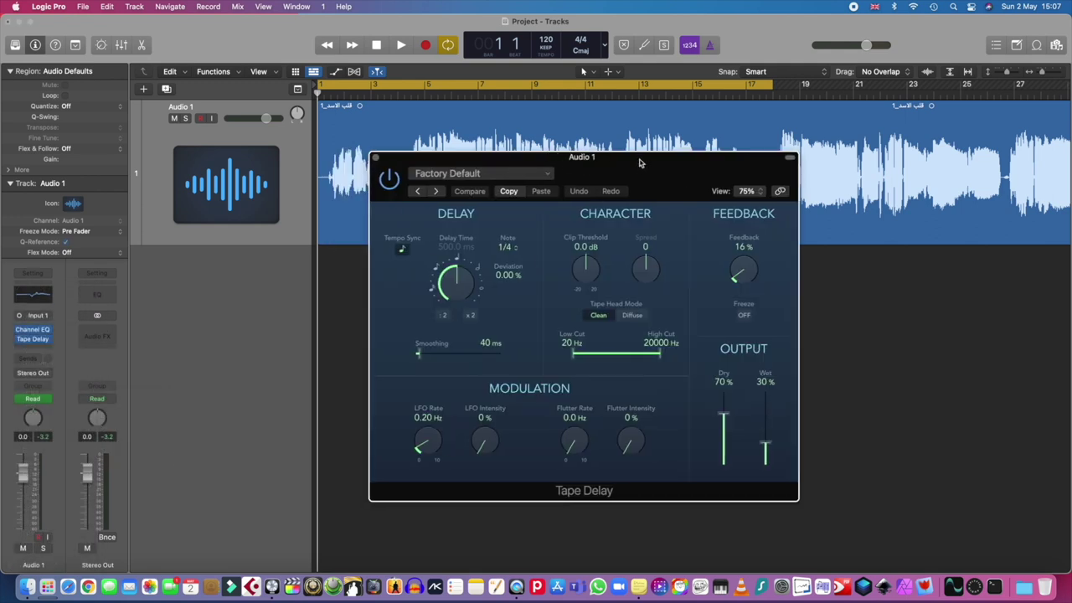
- Set the Tape Delay's dry output to 85% and its wet output to 6% during playback
click(401, 46)
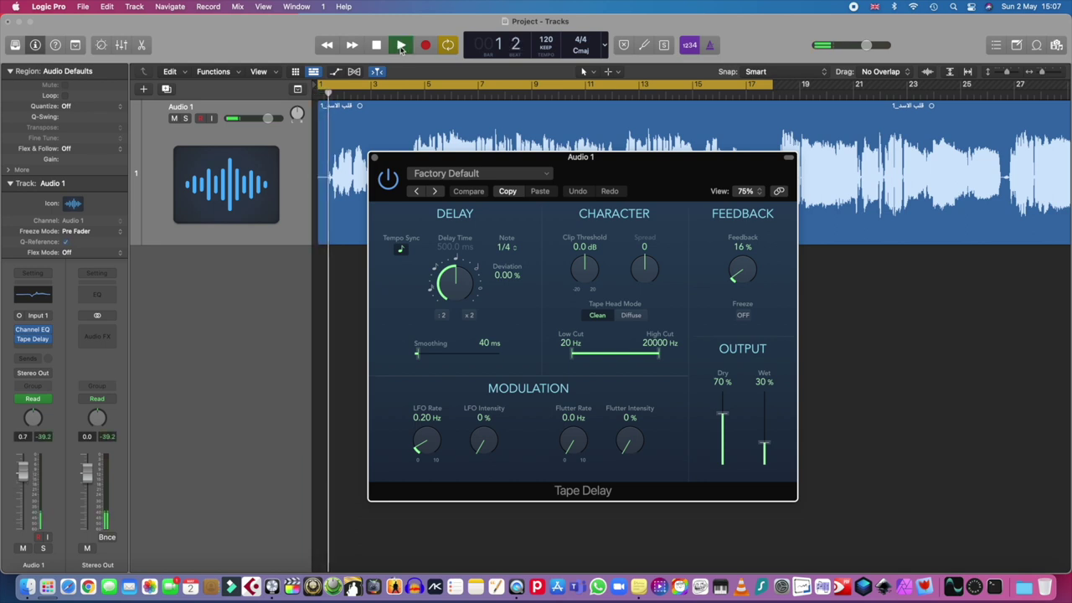
drag(723, 416, 724, 403)
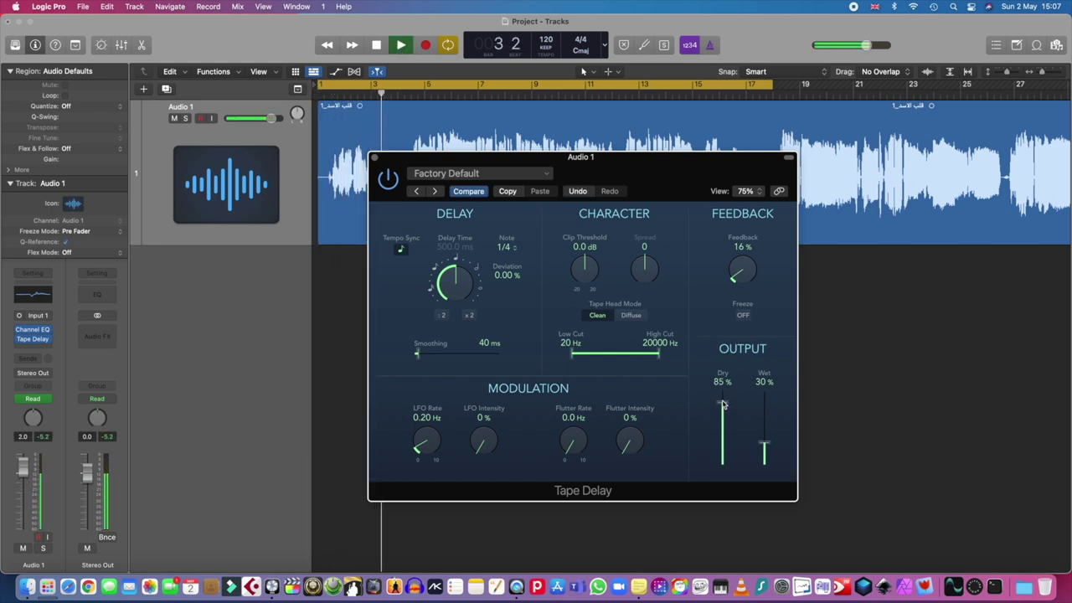
drag(769, 447, 769, 465)
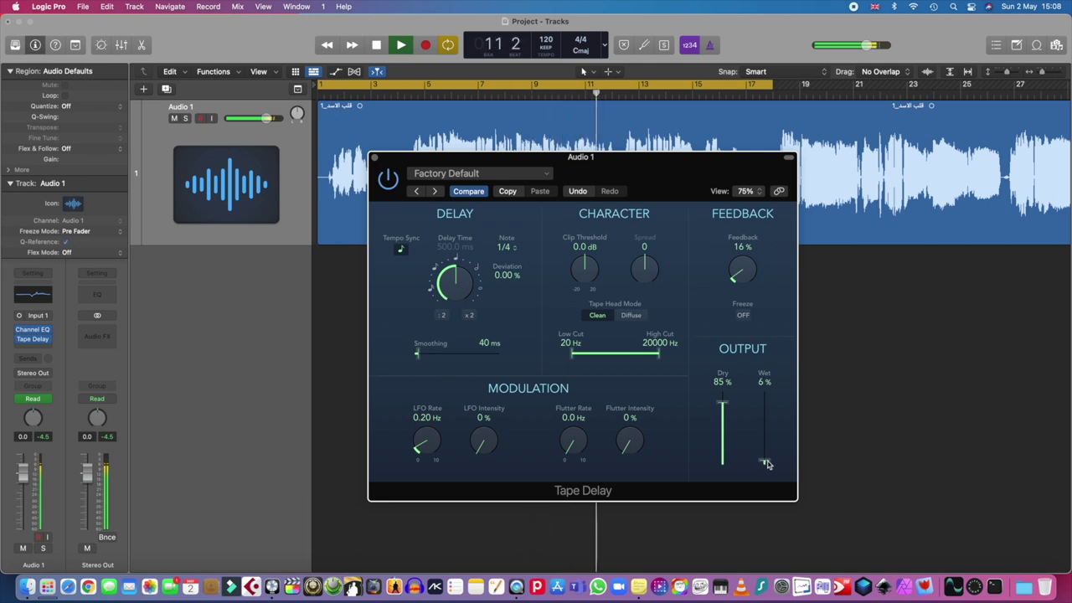
drag(767, 464, 767, 463)
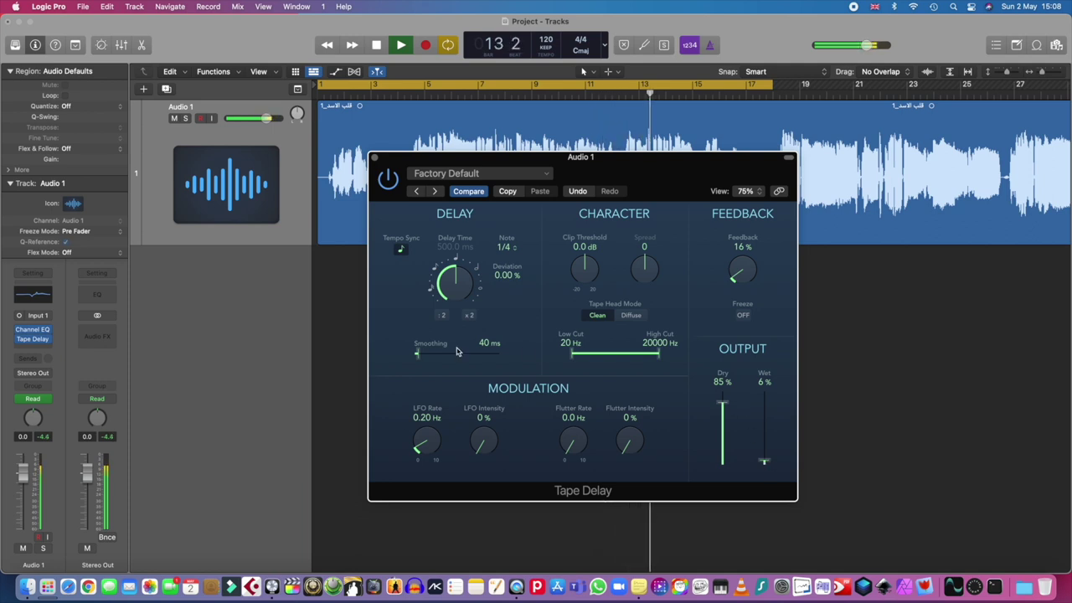
- Set the delay time to a 1/8 note with +2.33% deviation, and try the wet output at 8% before settling on 6%
drag(453, 276, 435, 301)
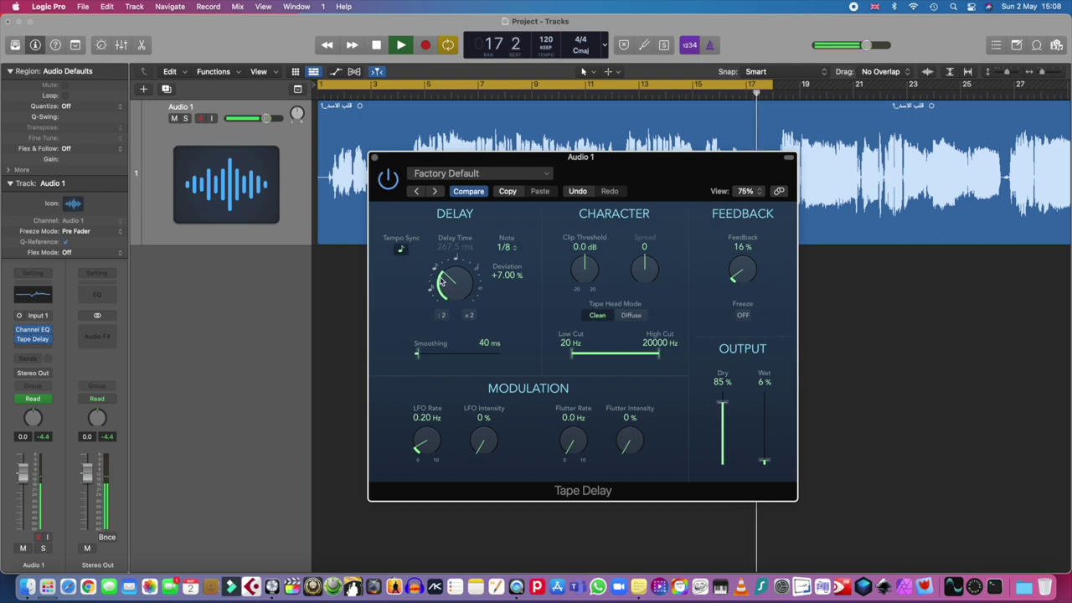
drag(443, 283, 443, 296)
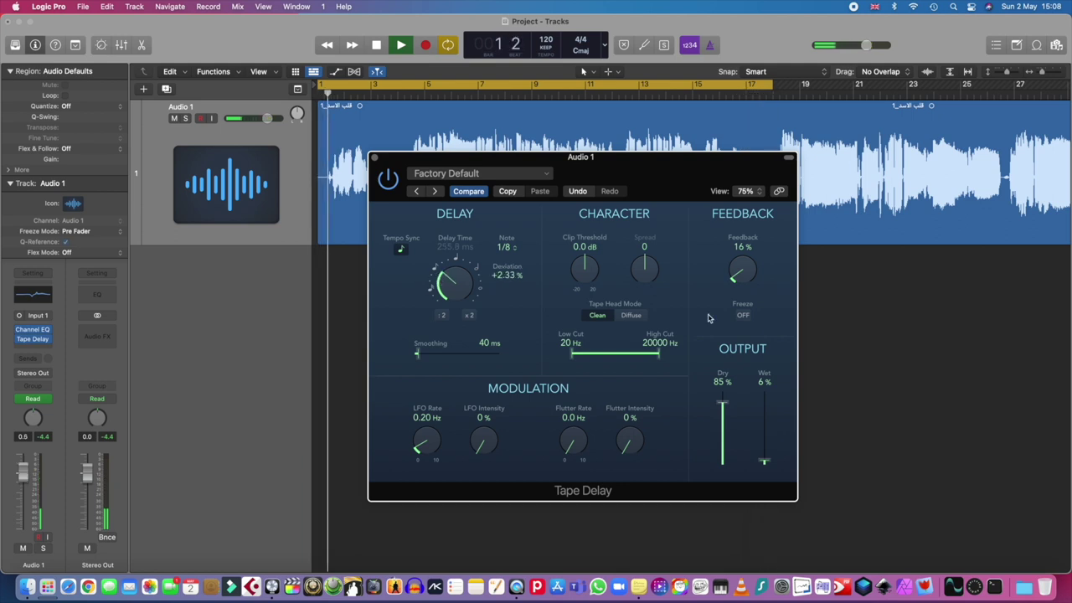
drag(767, 465, 770, 465)
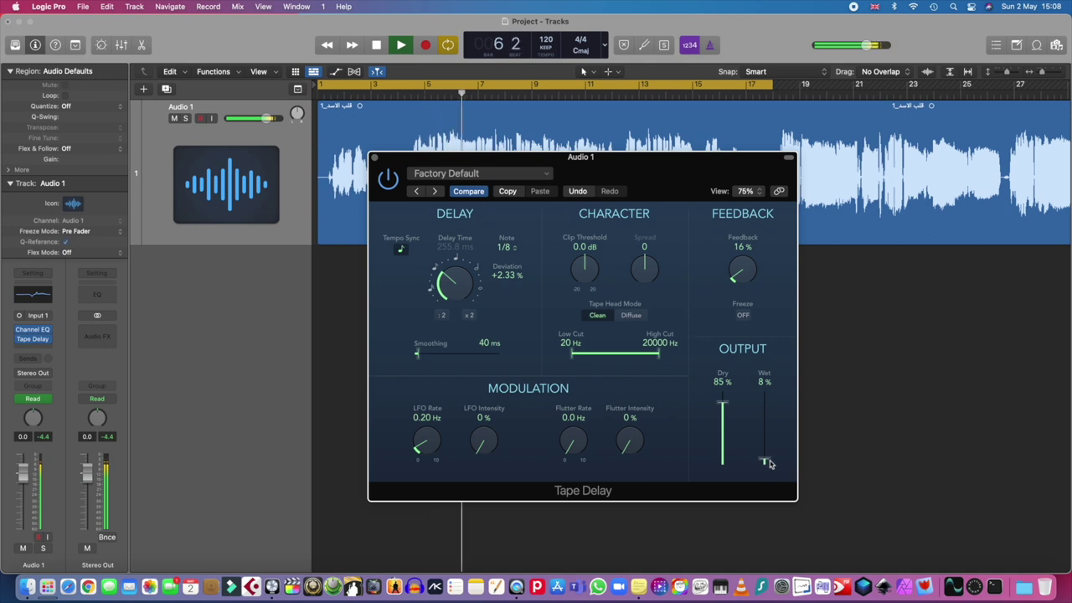
drag(769, 463, 769, 465)
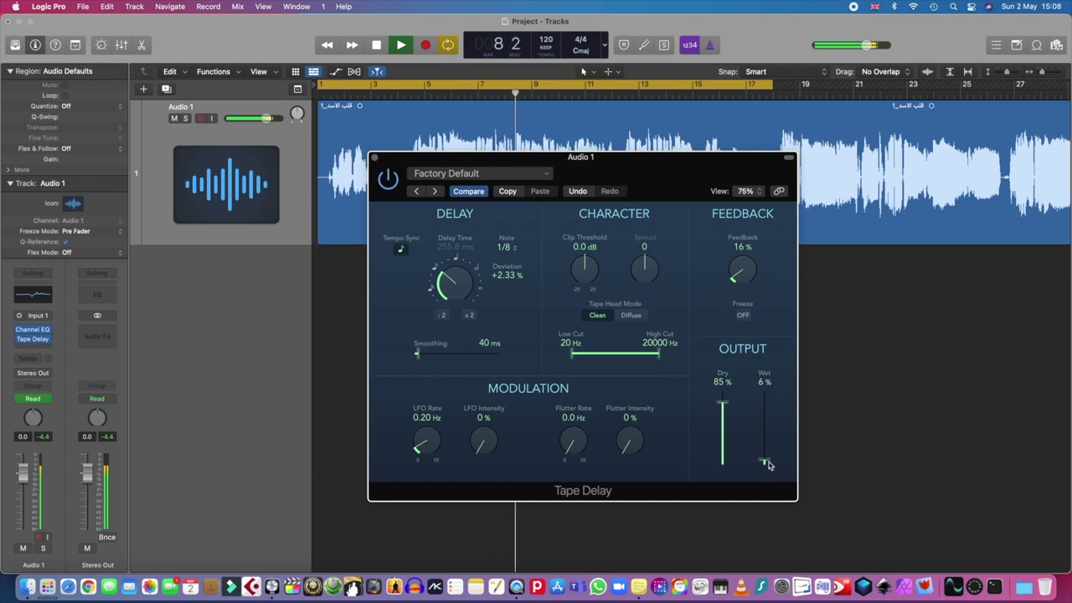
- Try the Tape Delay's wet output at 7% and 9% during playback, settle on 8%, and stop playback and close the plug-in
drag(769, 465, 769, 464)
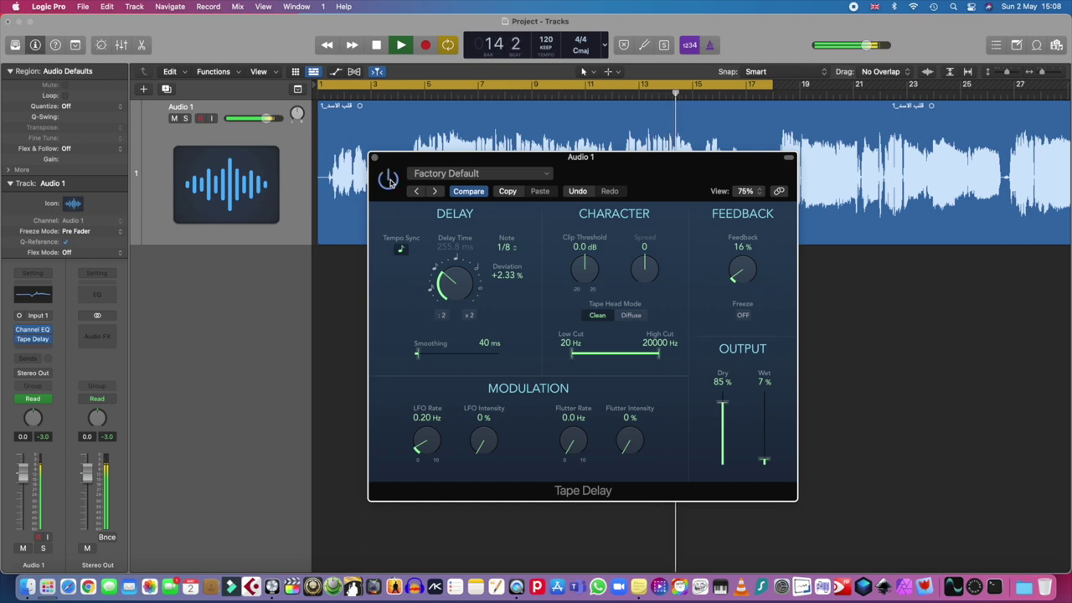
drag(763, 462, 763, 460)
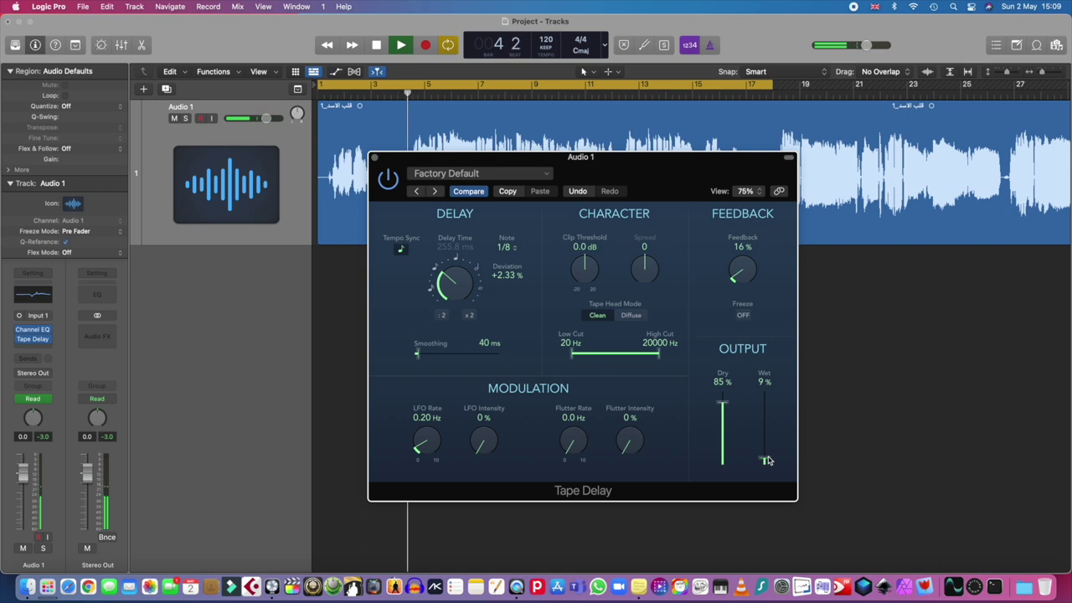
drag(767, 461, 768, 461)
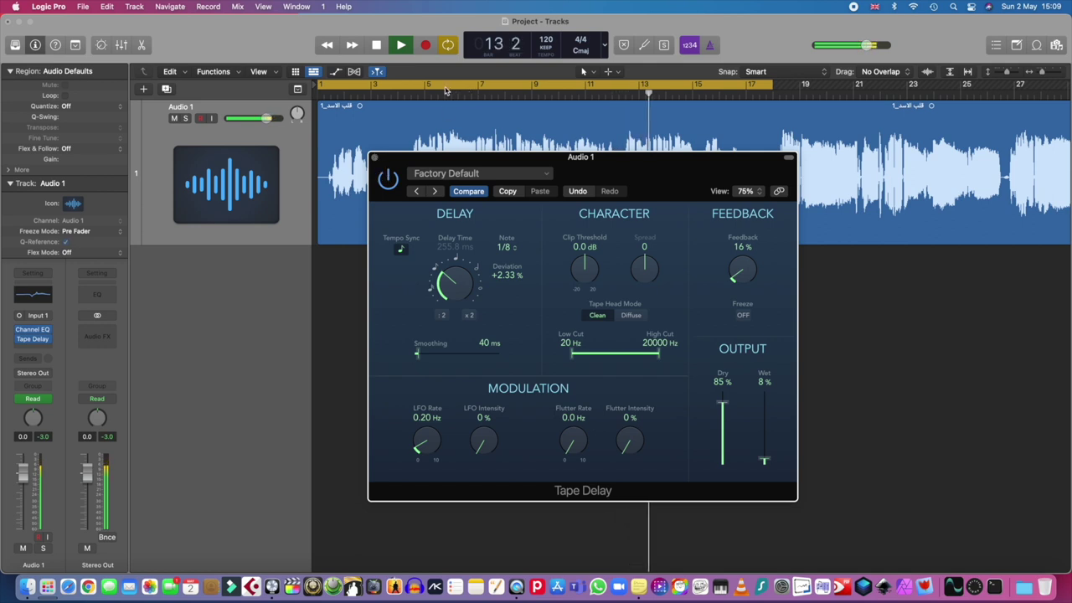
drag(455, 162, 447, 201)
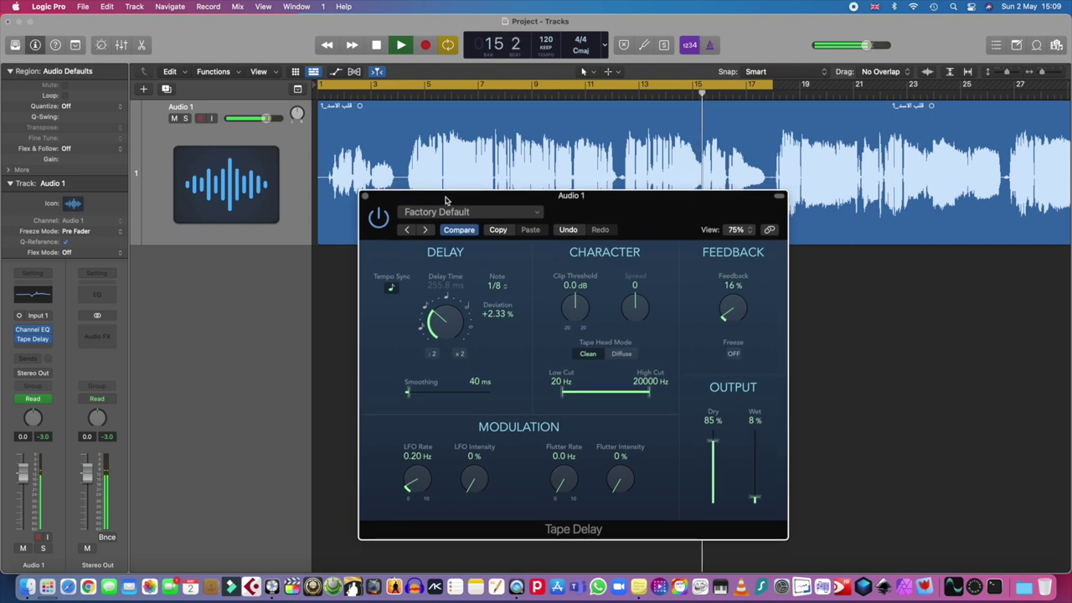
click(378, 47)
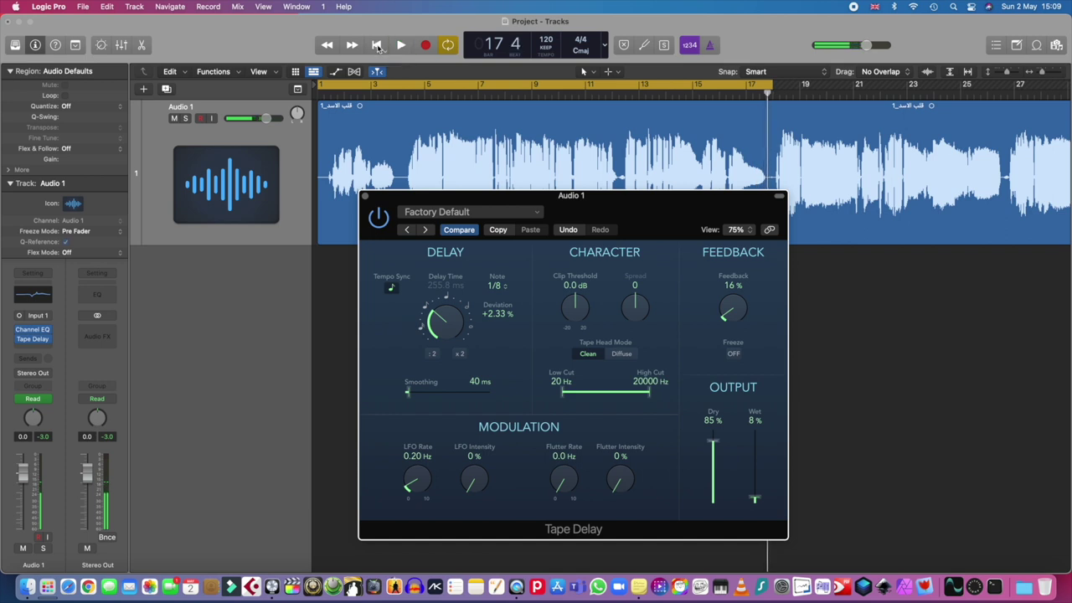
click(365, 198)
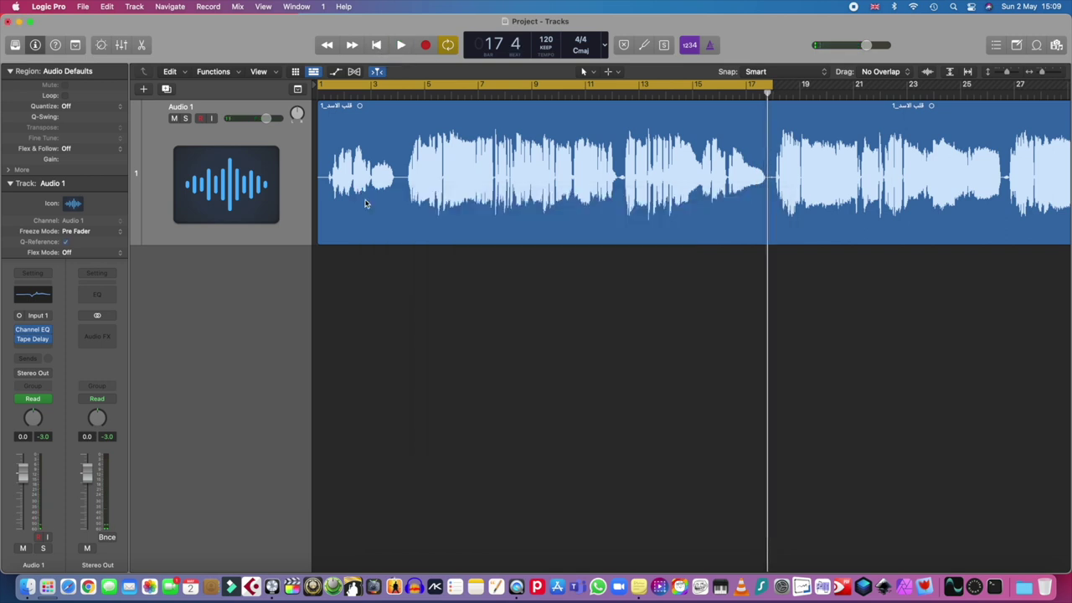
- Insert a Mono->Stereo Space Designer reverb after the Tape Delay on Audio 1
click(35, 352)
mouse_move(69, 507)
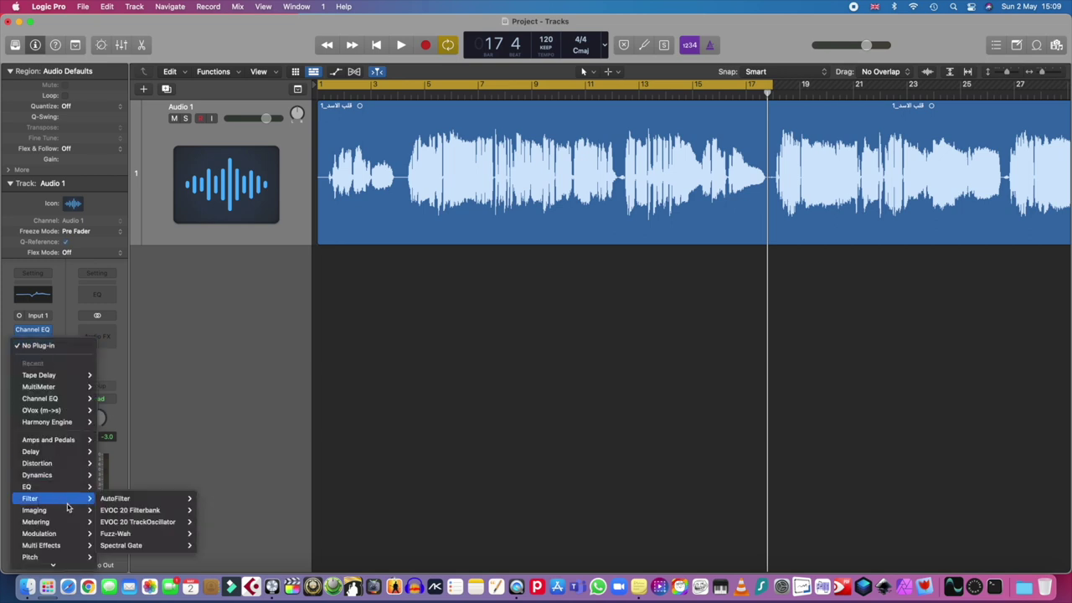
mouse_move(68, 558)
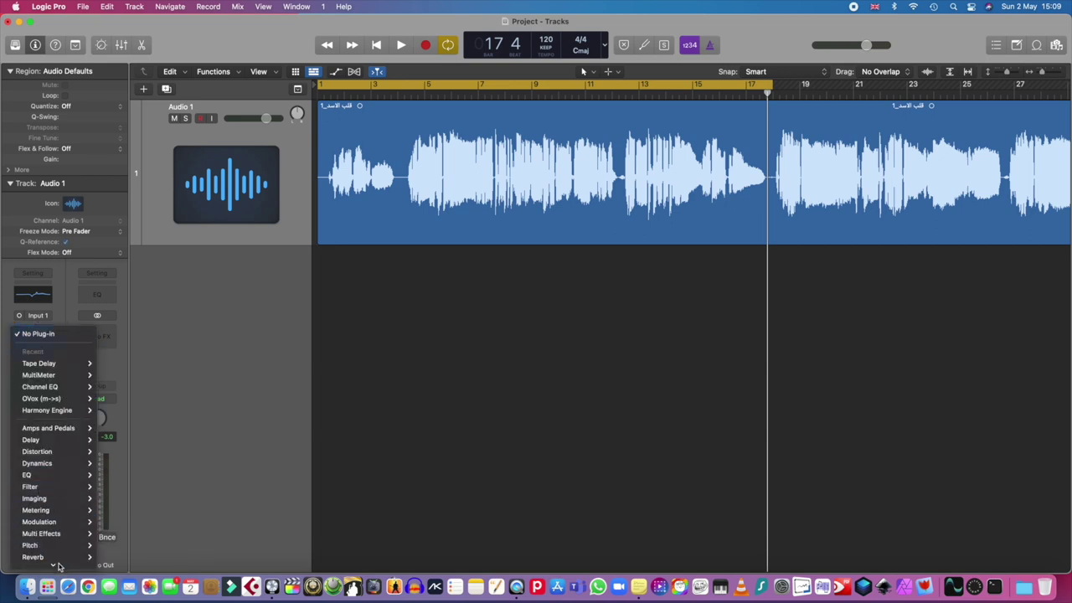
mouse_move(62, 526)
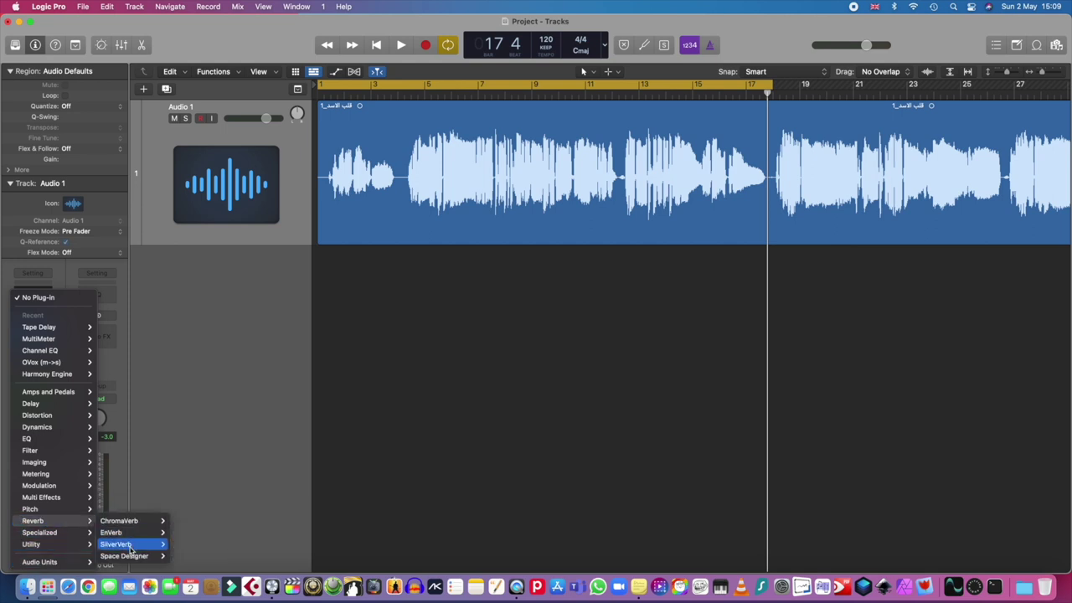
mouse_move(128, 559)
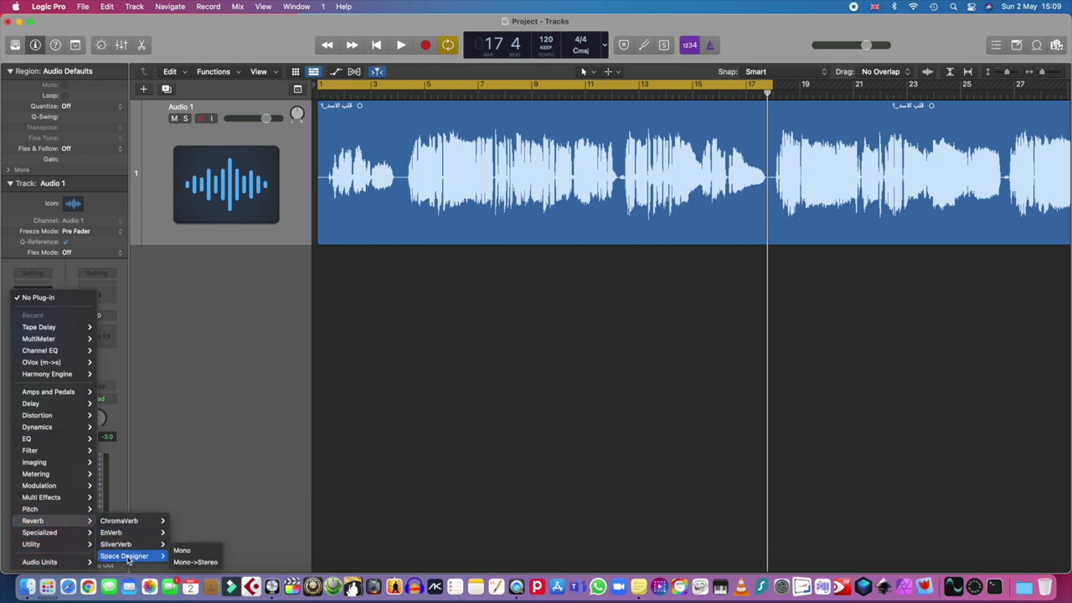
click(196, 563)
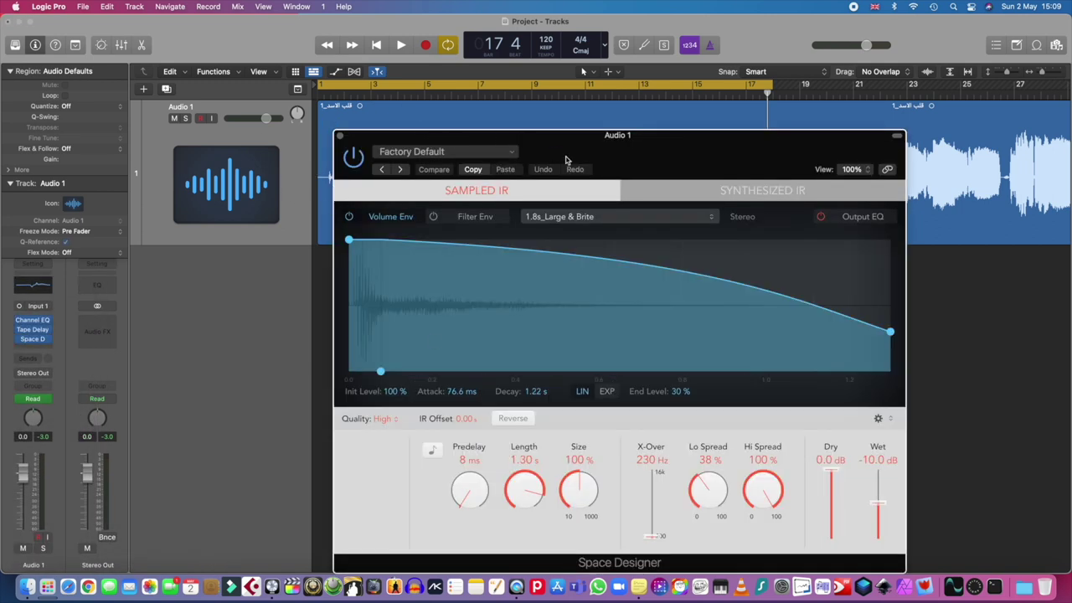
mouse_move(577, 146)
mouse_down()
mouse_move(587, 308)
mouse_move(589, 143)
mouse_up()
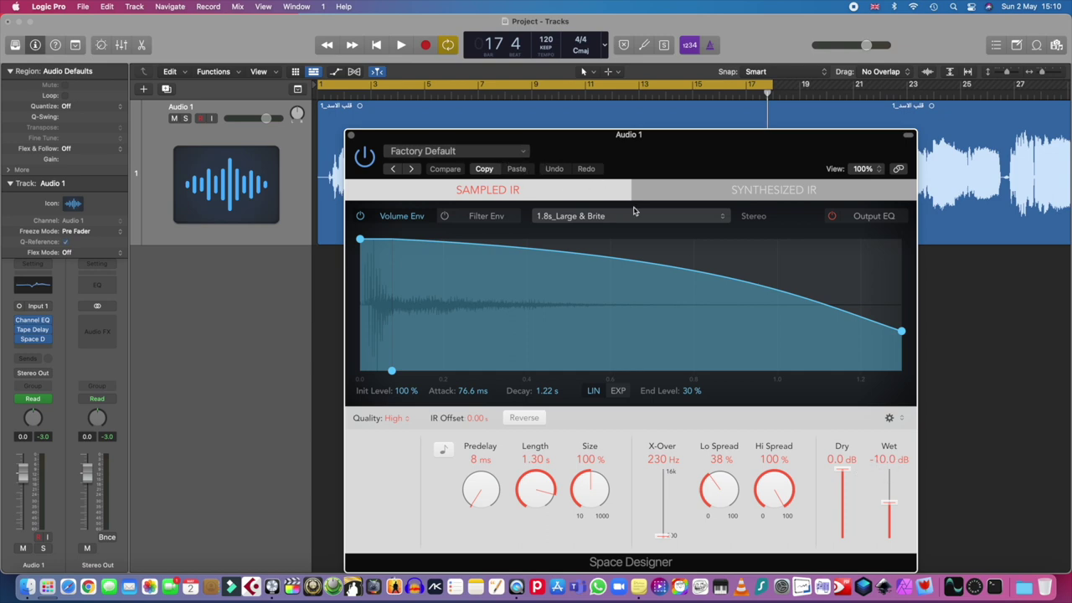
click(658, 217)
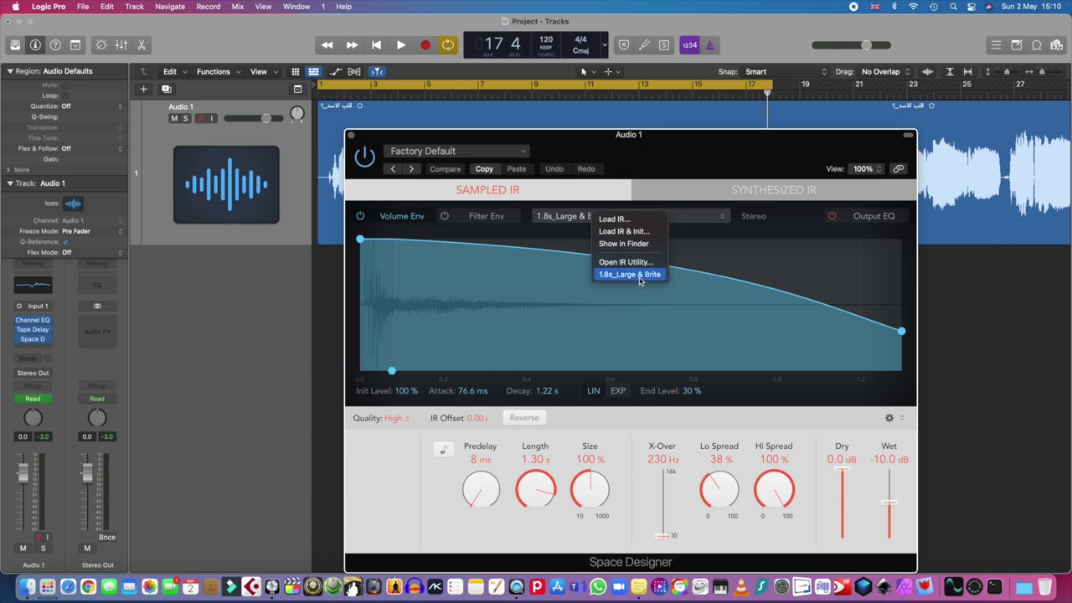
click(745, 260)
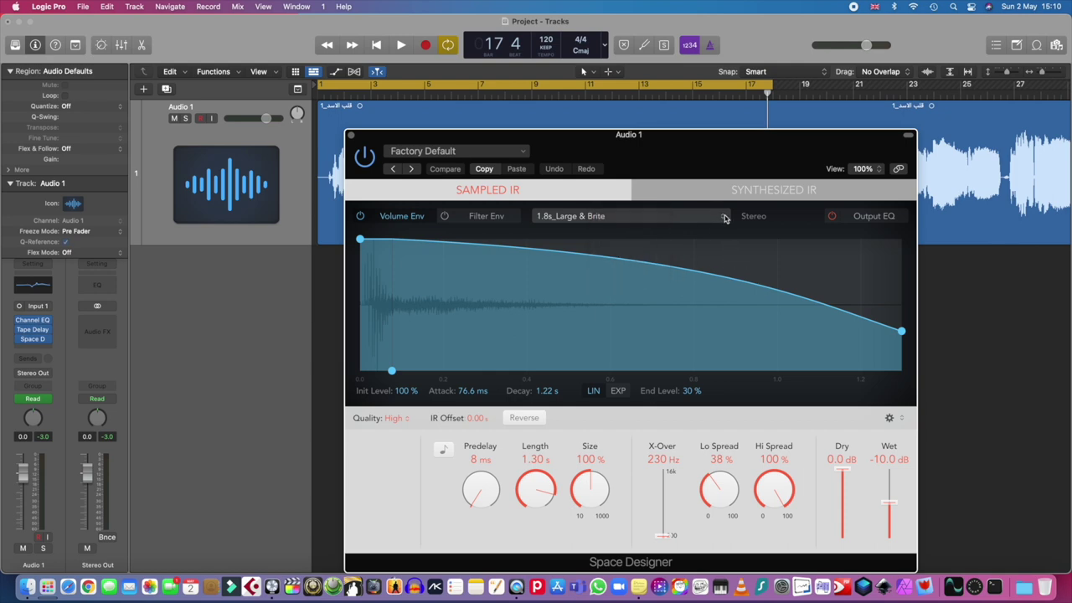
click(726, 219)
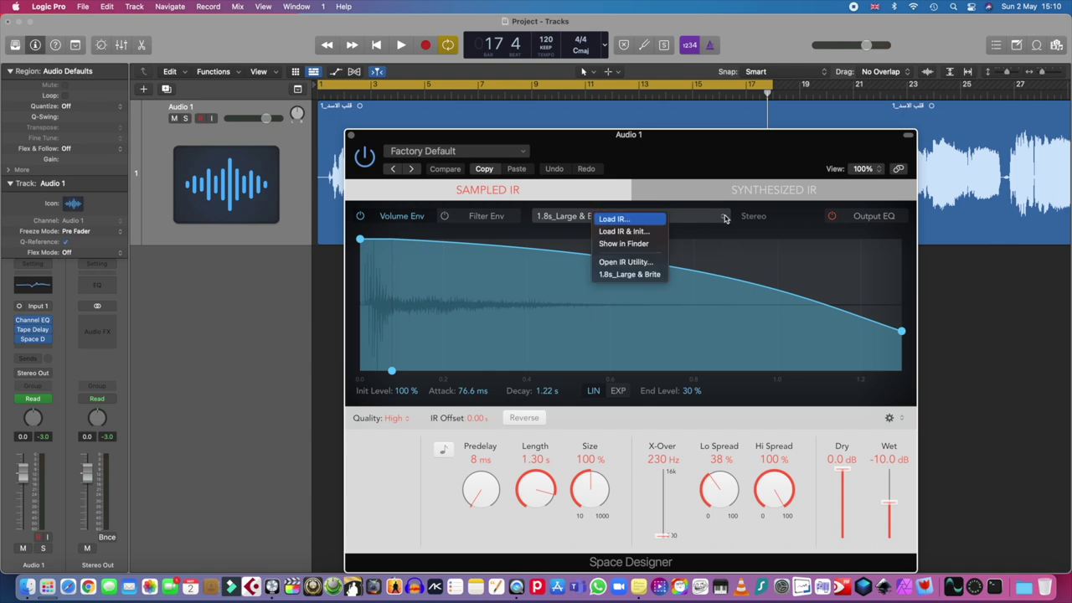
click(509, 155)
- Load the 1.3s Medium Hall preset from the medium spaces halls into Space Designer
click(510, 155)
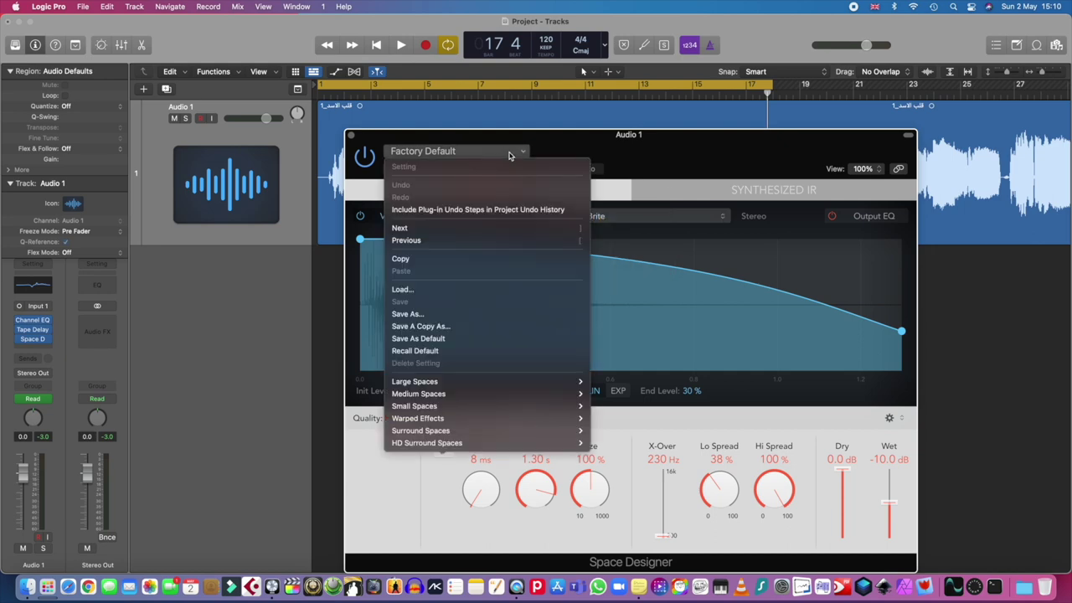
mouse_move(497, 401)
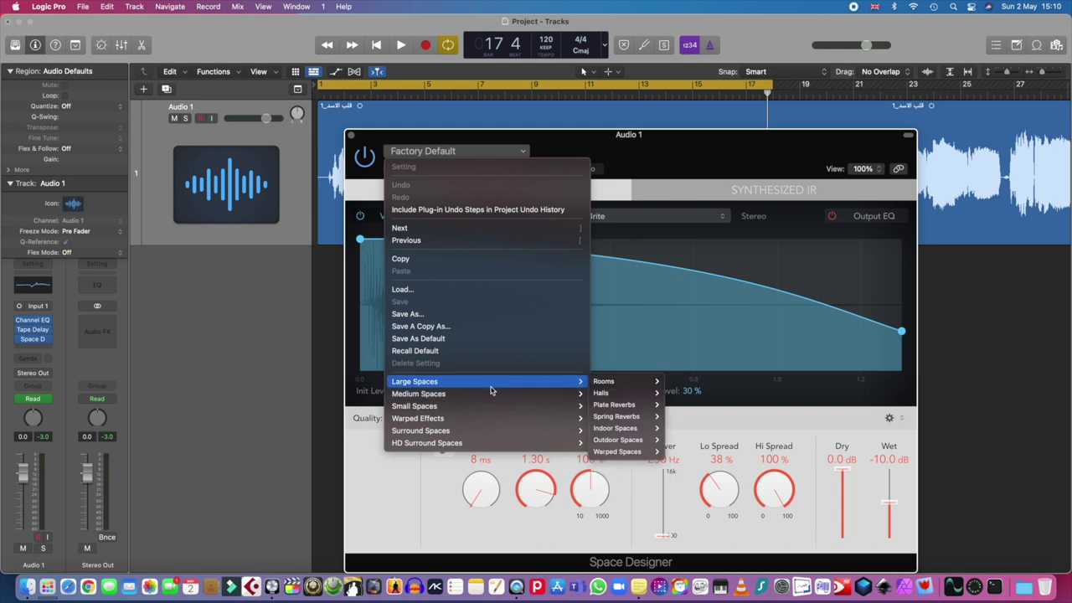
mouse_move(618, 408)
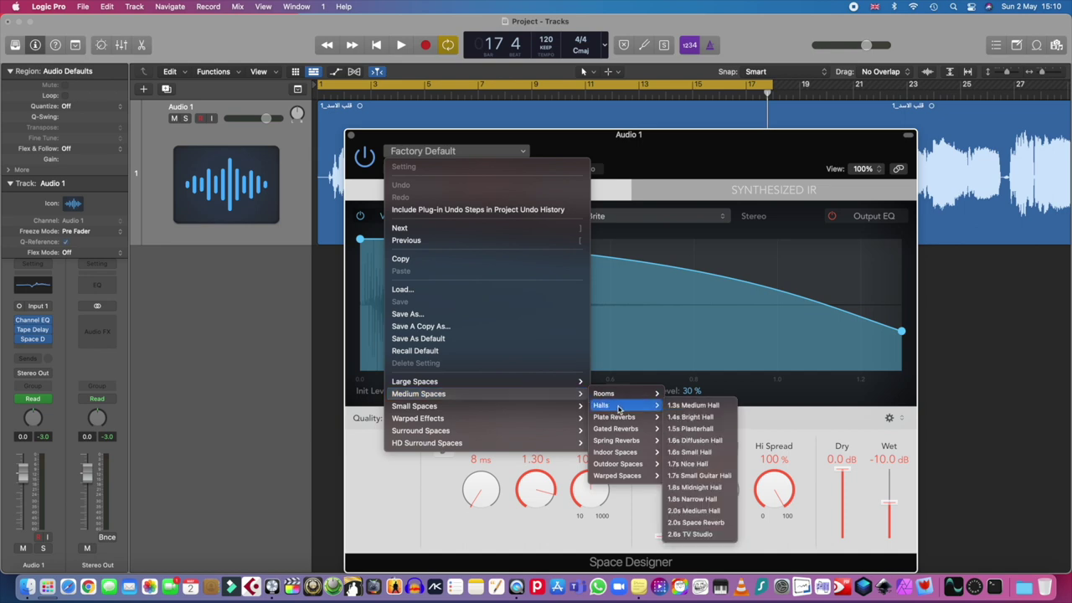
click(700, 407)
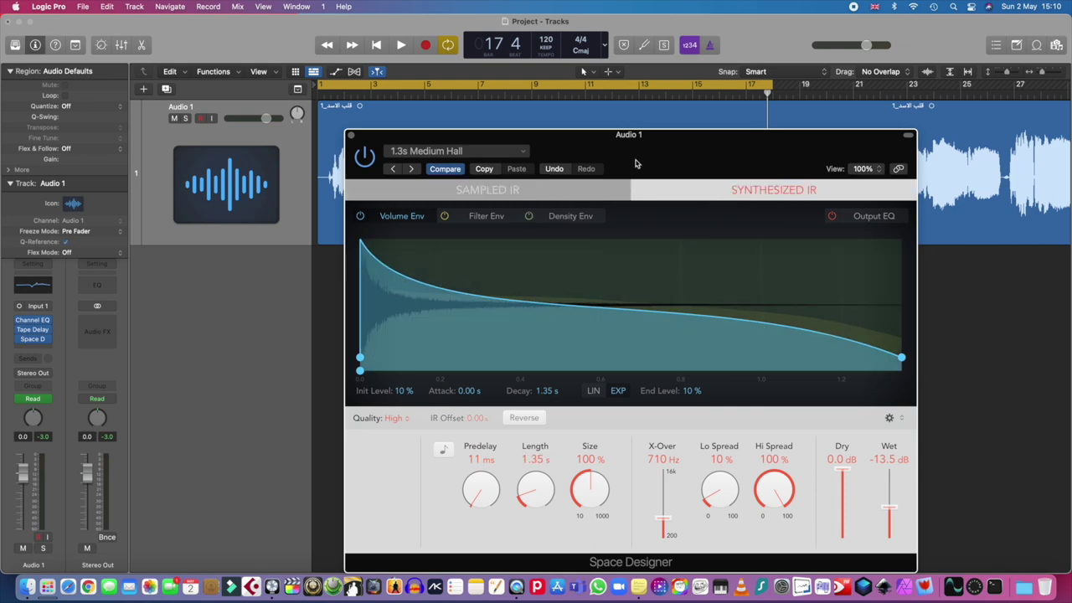
- Play the recording, lower Space Designer's wet level to -29 dB while listening, and close the plug-in
click(402, 45)
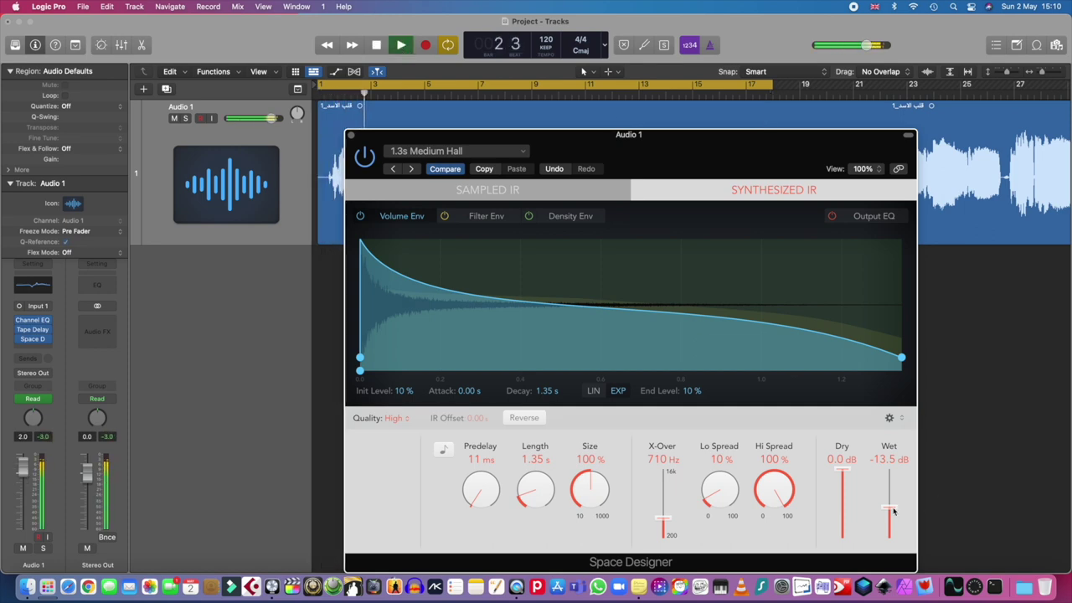
drag(893, 511, 894, 523)
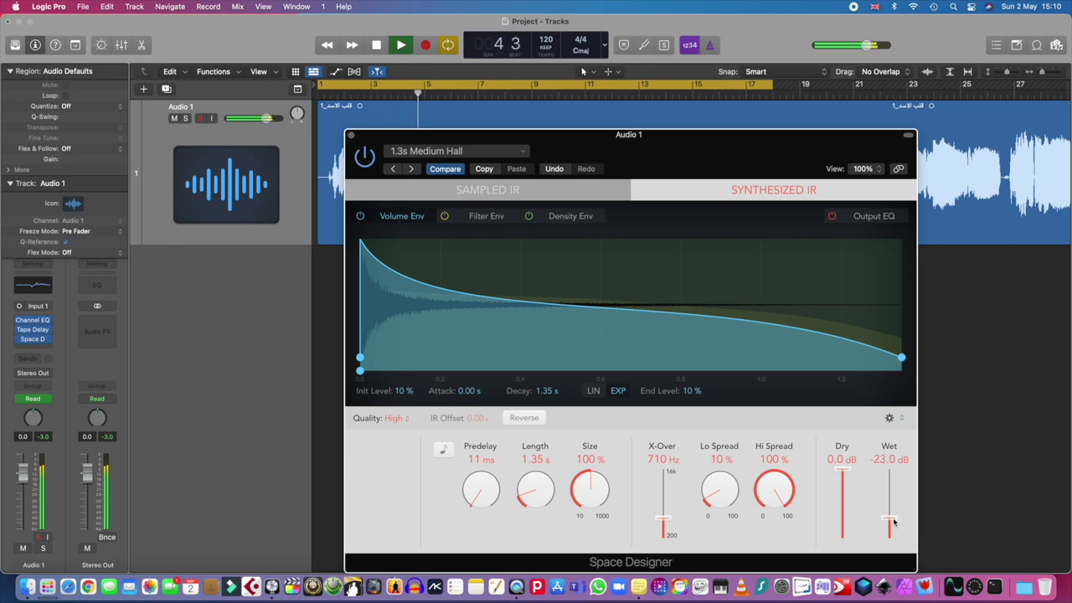
drag(894, 522, 894, 523)
drag(894, 524, 894, 524)
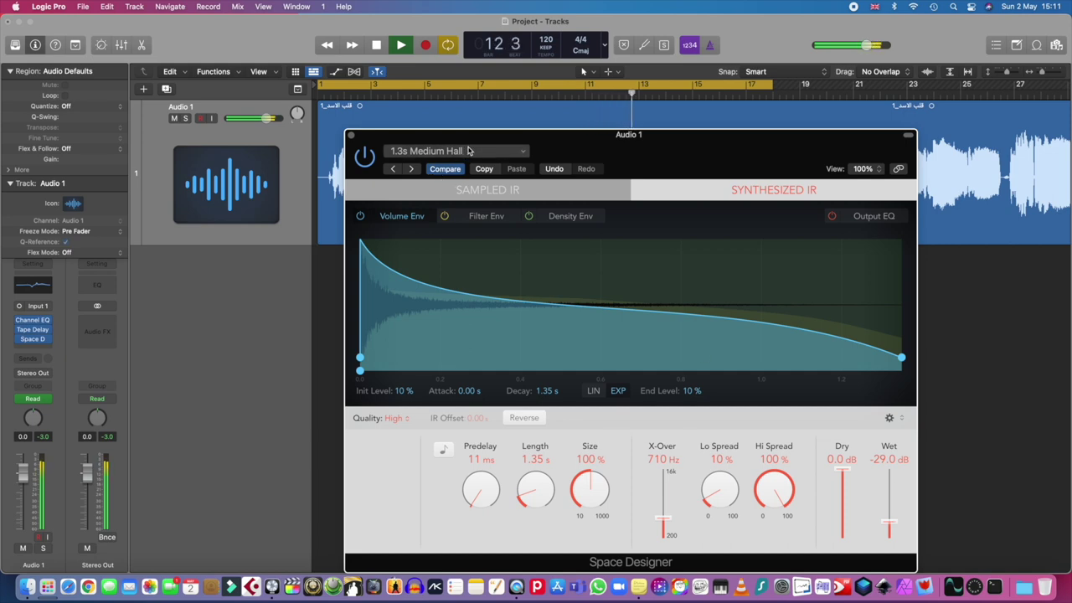
click(349, 135)
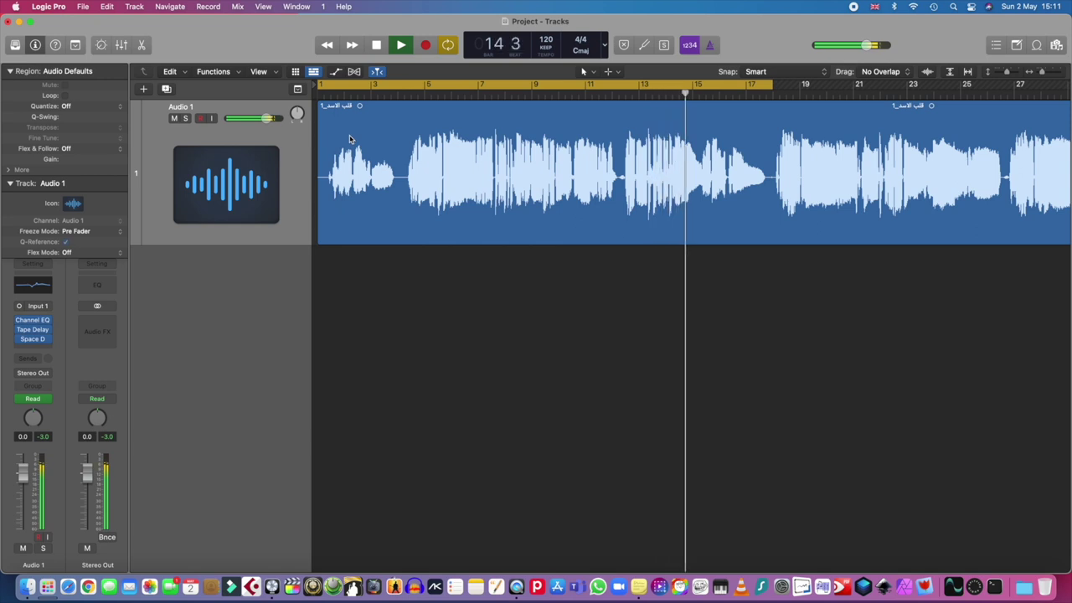
- Reopen Space Designer, set its wet level to -24 dB and its crossover to 4.70 kHz during playback, and stop playback
click(33, 339)
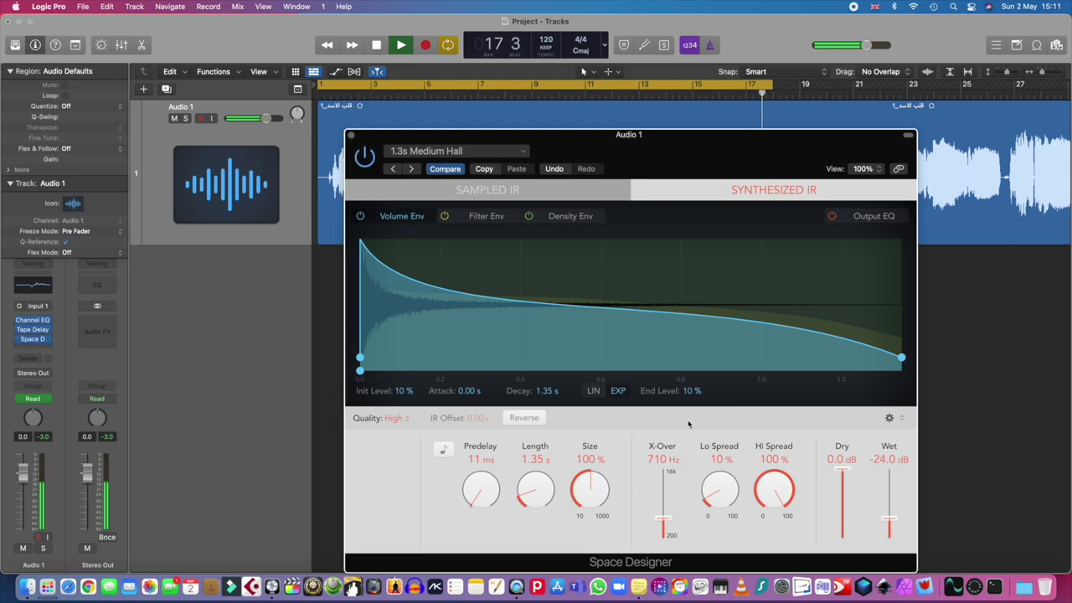
drag(667, 526, 668, 492)
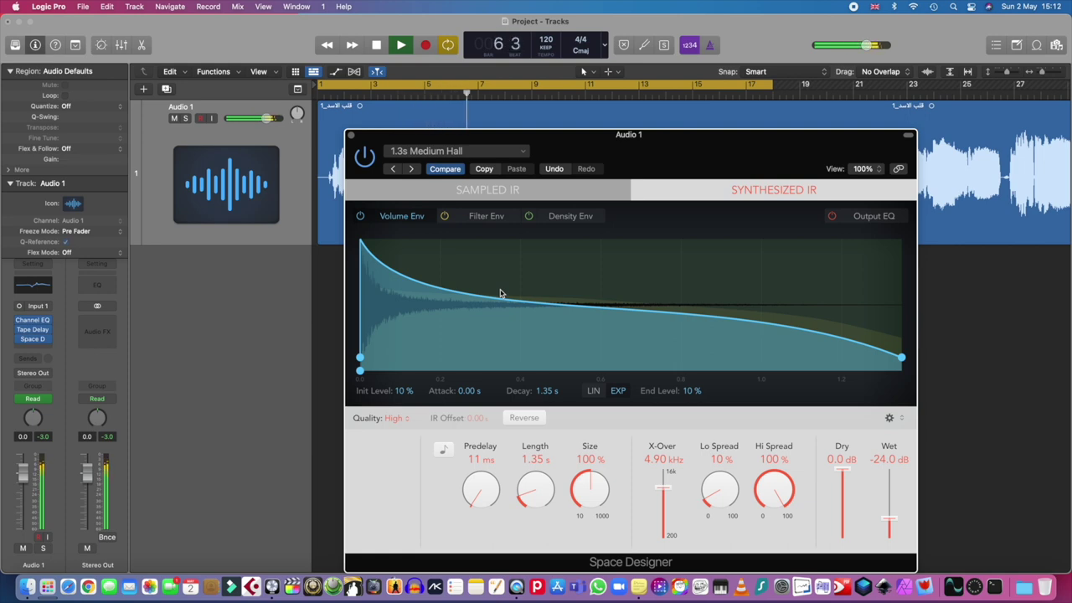
drag(670, 491, 672, 496)
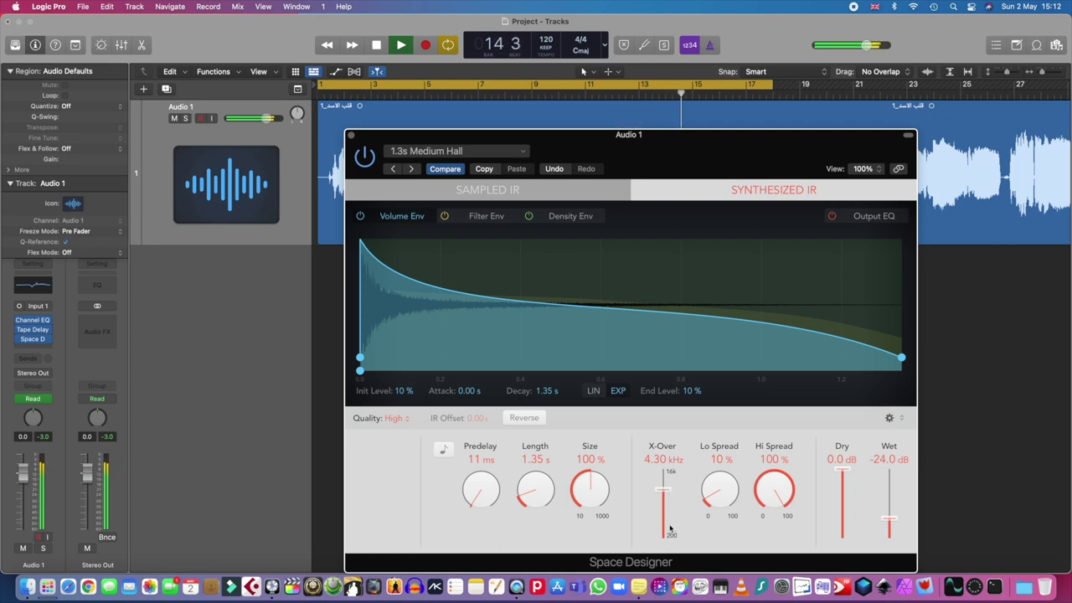
click(377, 45)
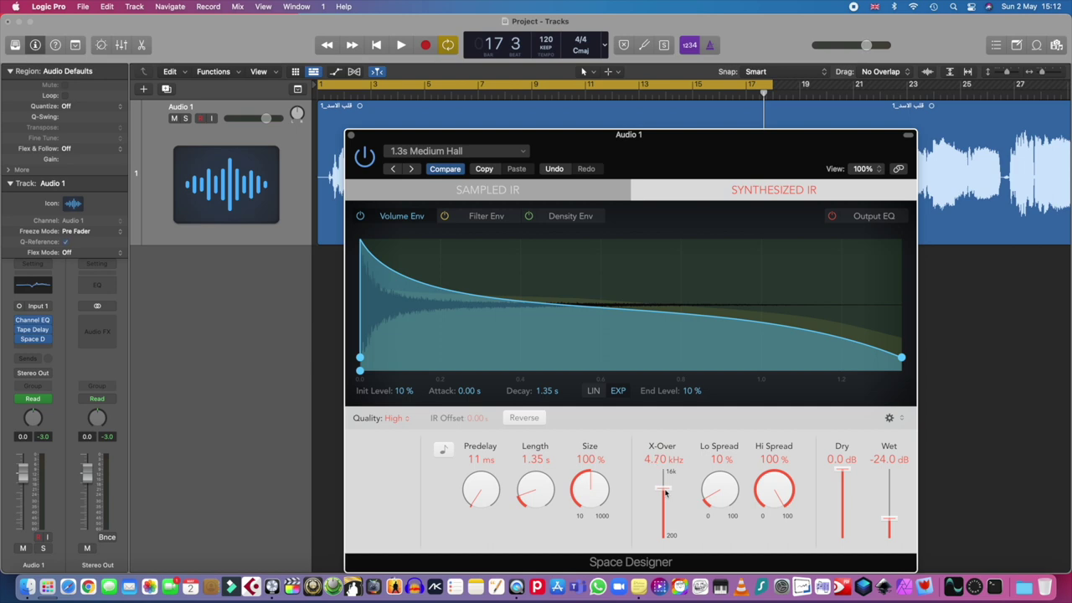
- Replay the recording with Space Designer's wet level set to -23 dB, close the plug-in, and return the playhead to the project start
click(401, 46)
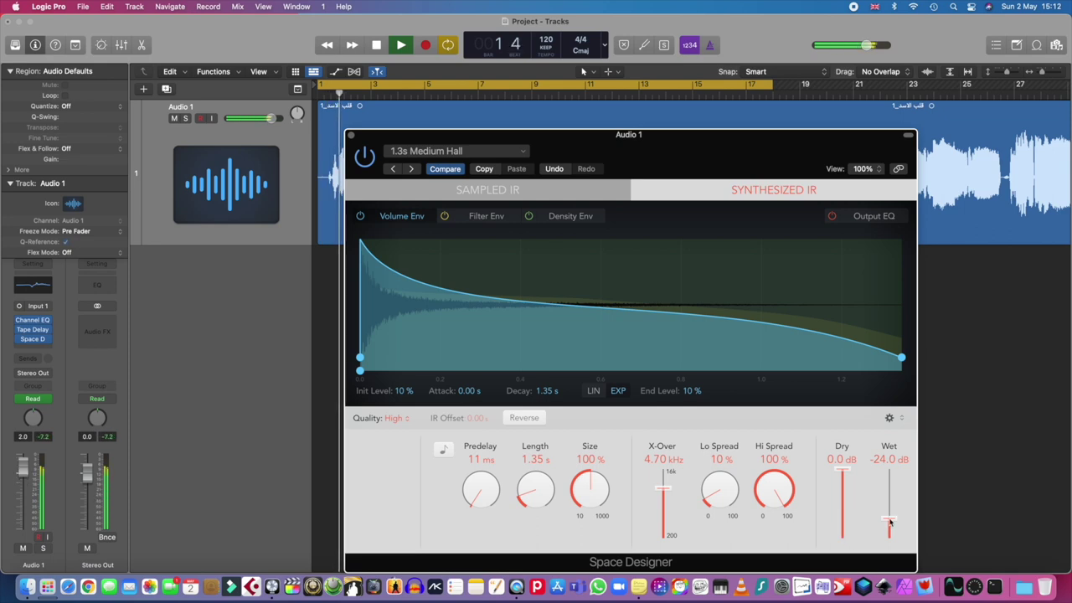
scroll(894, 521, up, 1)
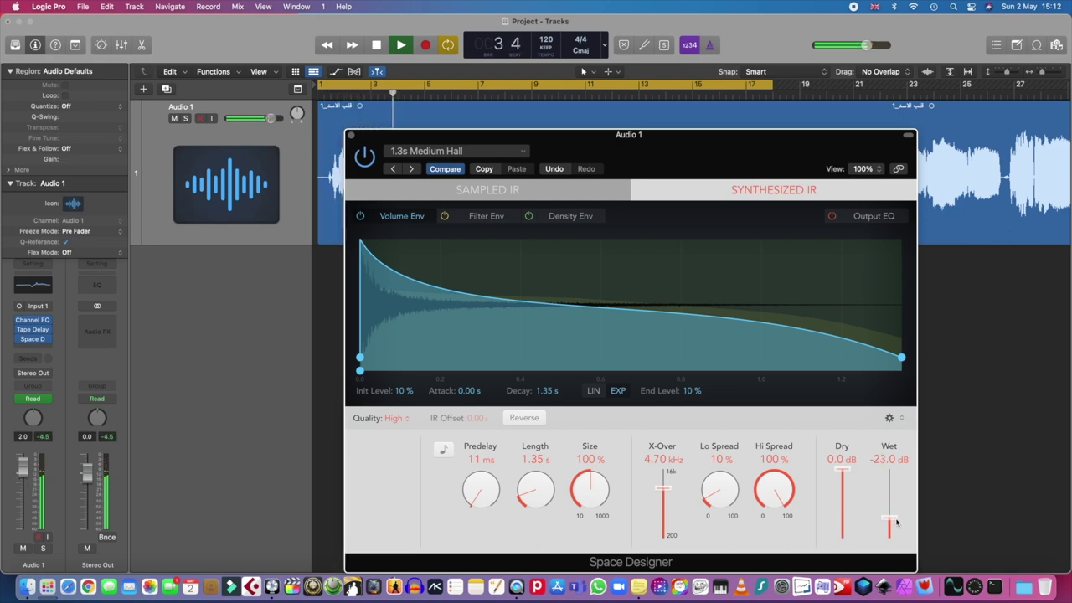
click(352, 136)
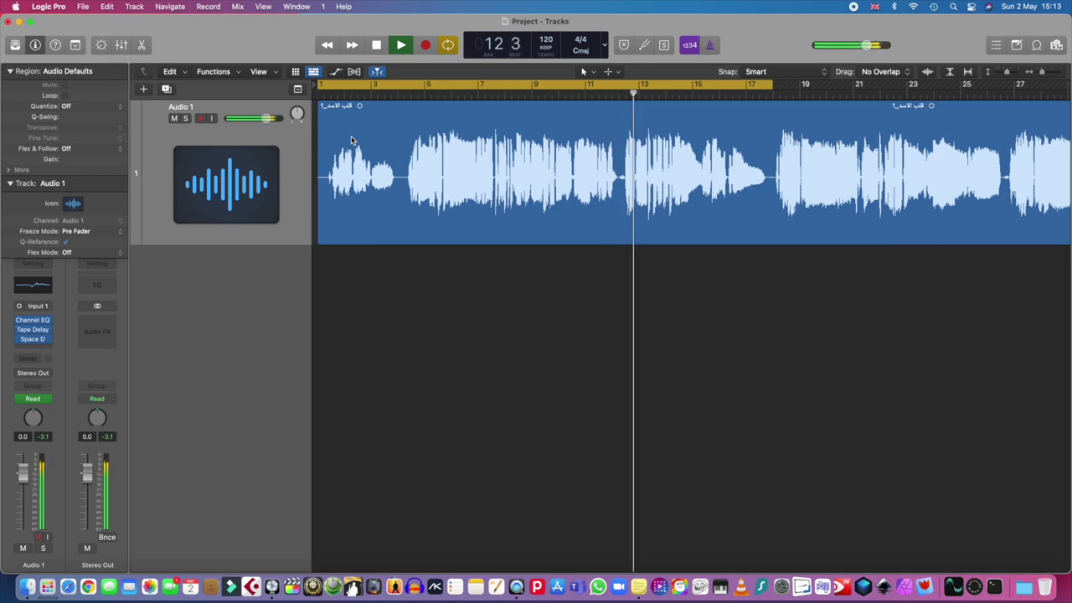
click(377, 45)
click(378, 46)
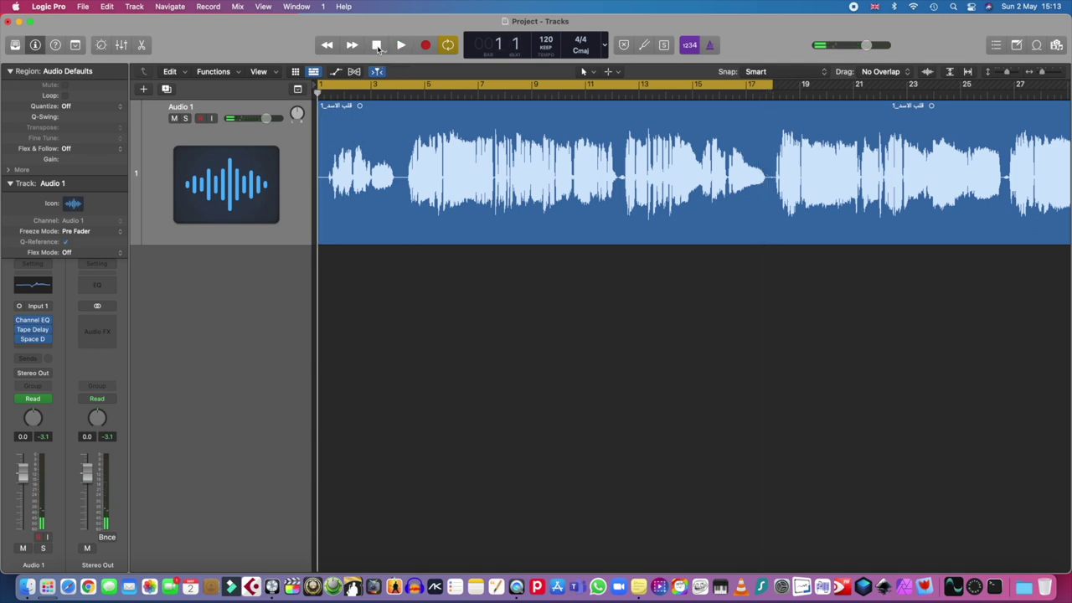
- Add a stereo Exciter from the Specialized effects after Space Designer on Audio 1 and move its window below the audio region
click(39, 349)
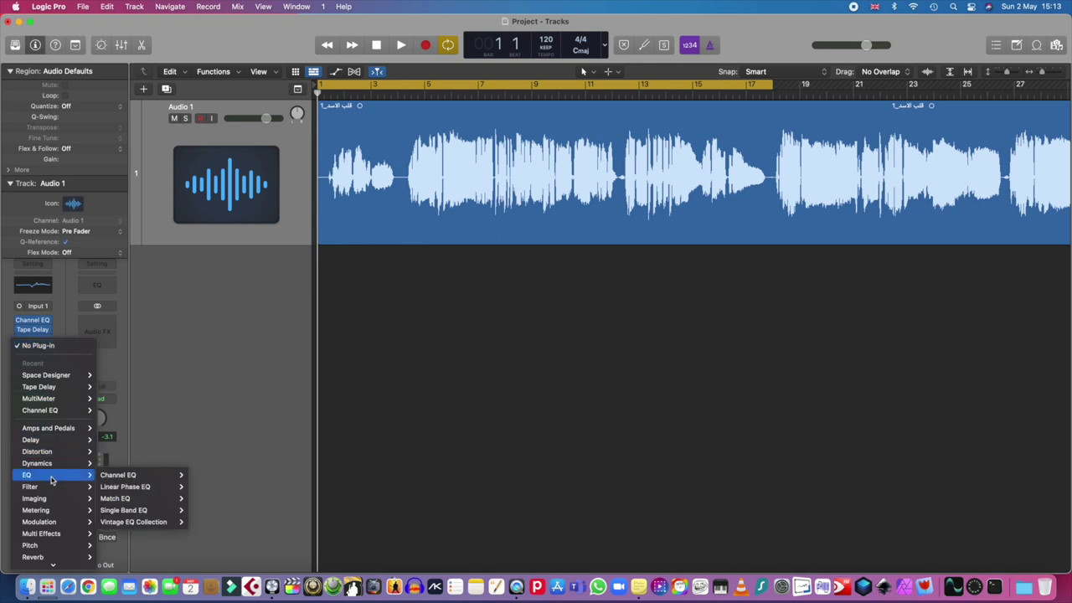
mouse_move(50, 487)
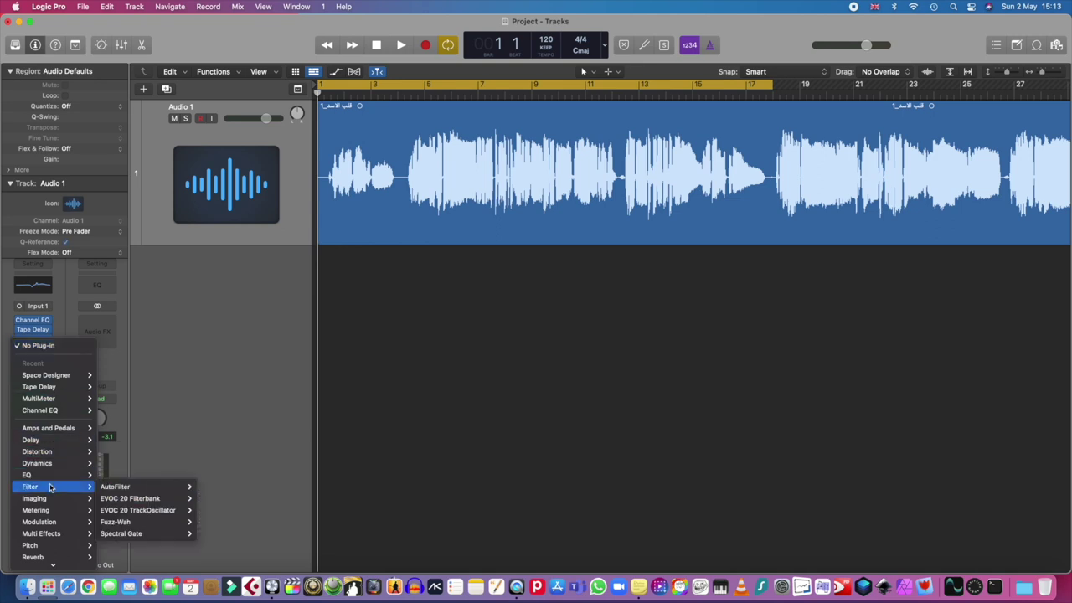
mouse_move(51, 510)
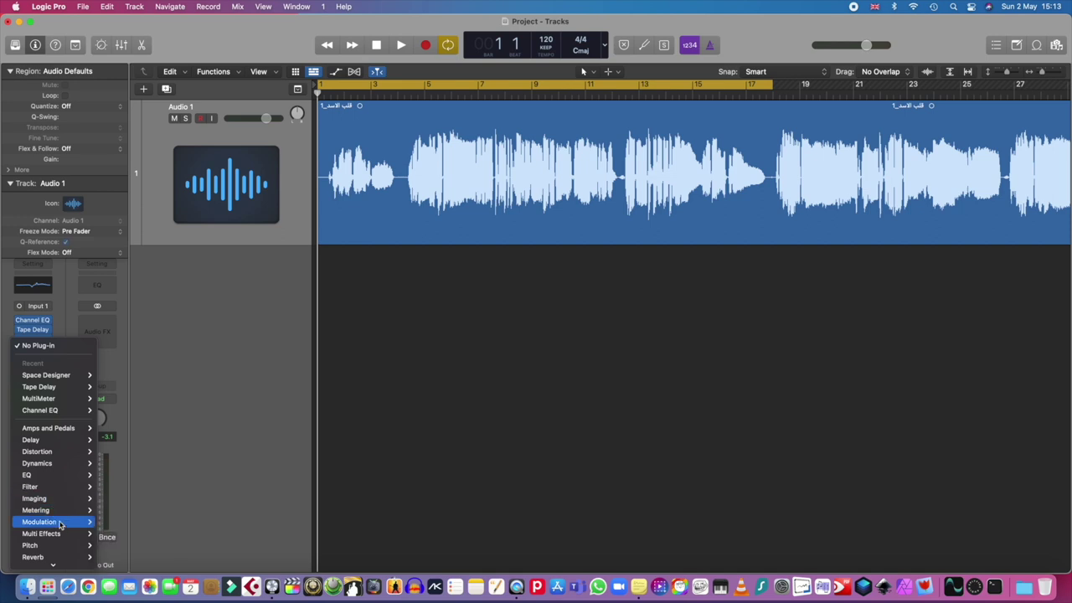
mouse_move(58, 557)
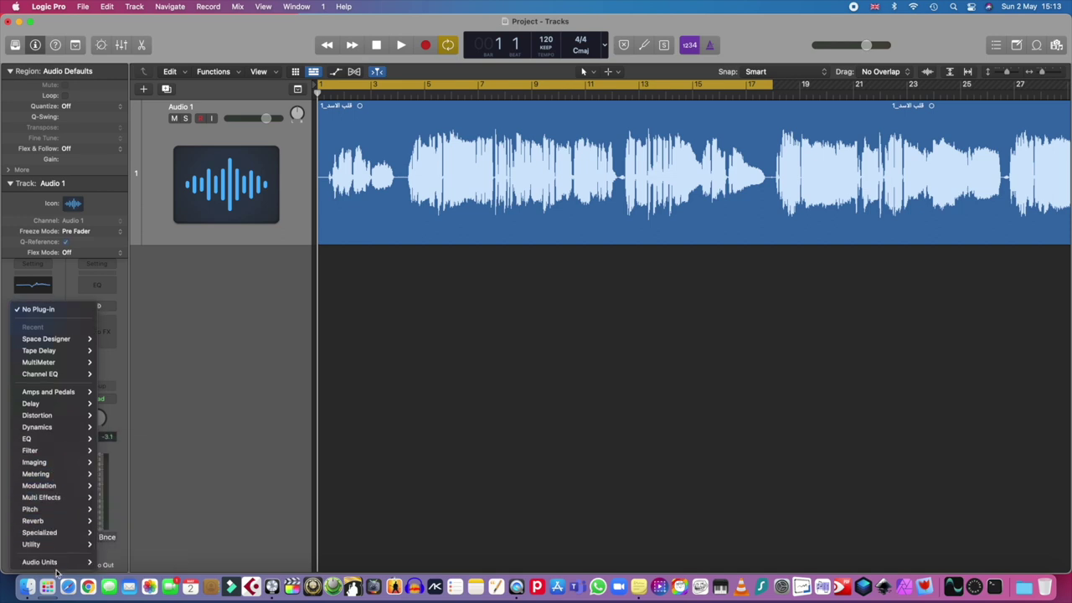
mouse_move(56, 528)
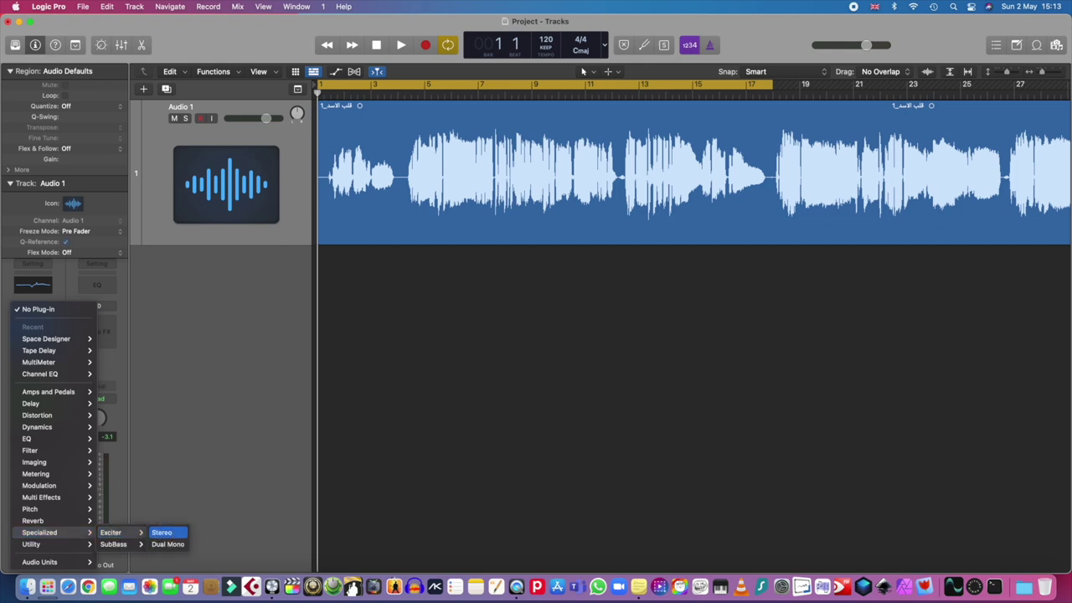
click(163, 533)
drag(479, 159, 763, 270)
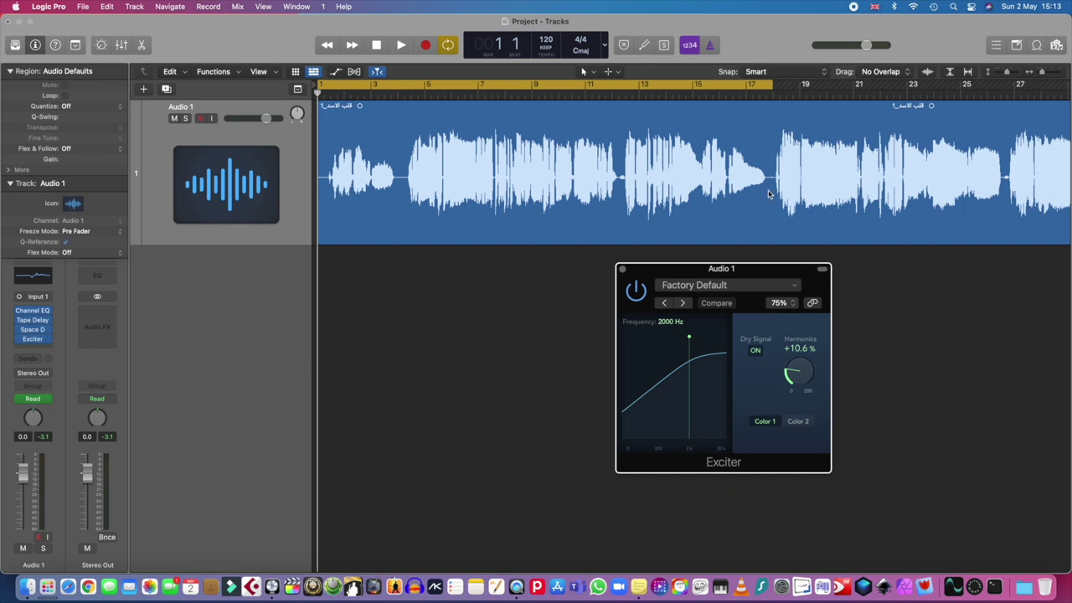
- Load the Exciter's Add Silver preset and compare Color 1 with Color 2 while the recording plays
click(755, 289)
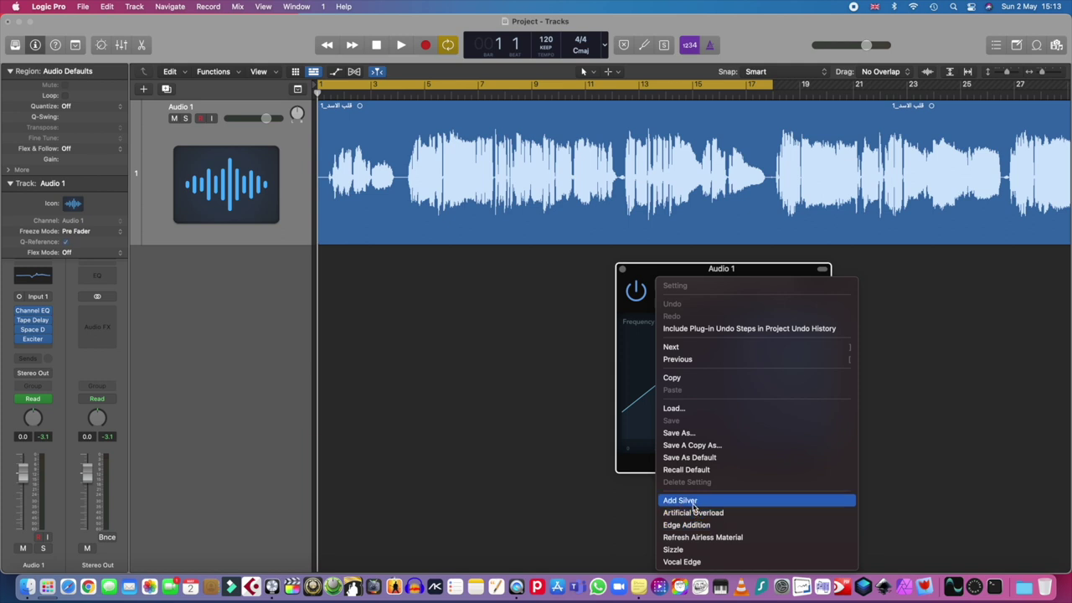
click(691, 501)
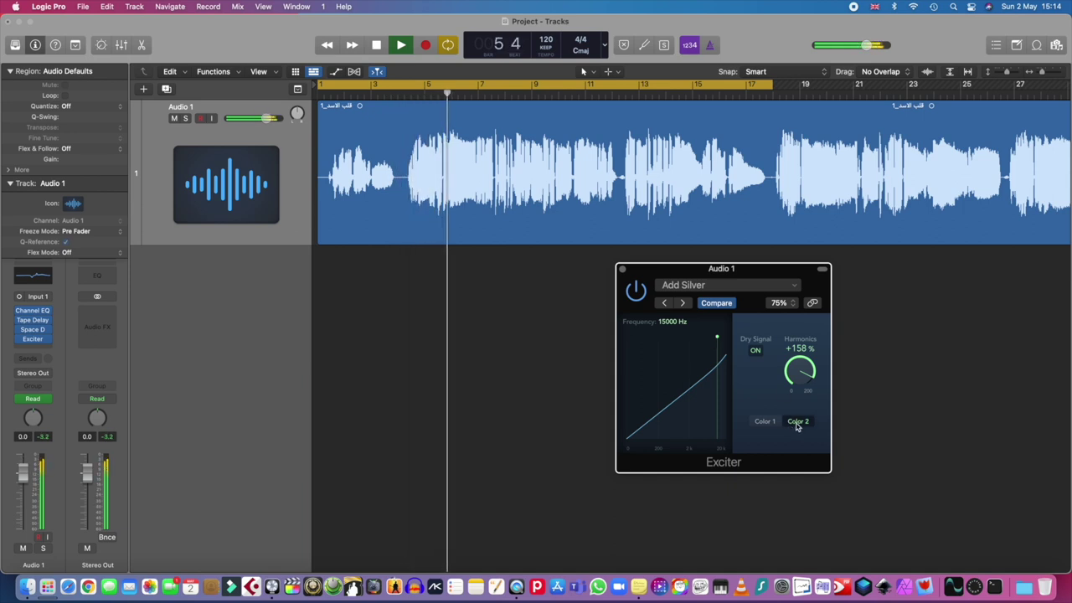
click(767, 424)
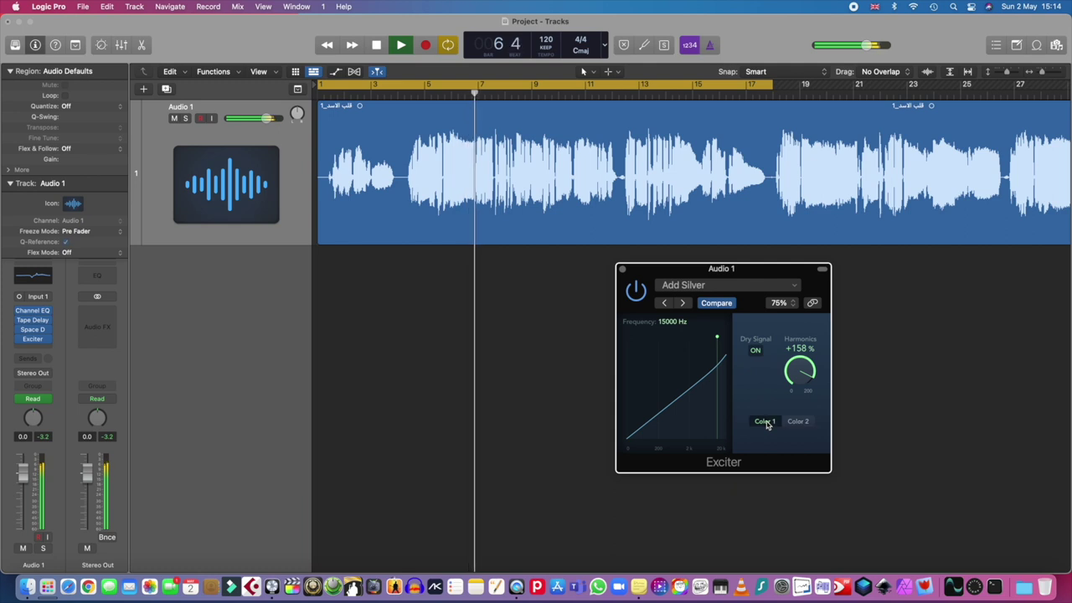
click(796, 426)
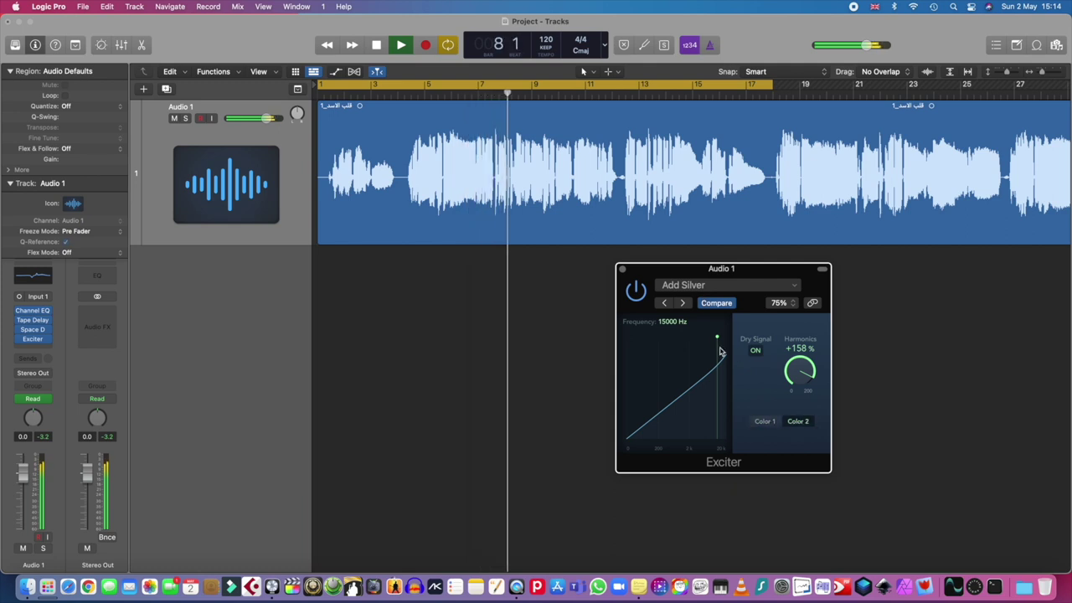
- Audition the Exciter's Artificial Overload, Edge Addition, Refresh Airless Material and Sizzle presets in turn during playback
click(713, 288)
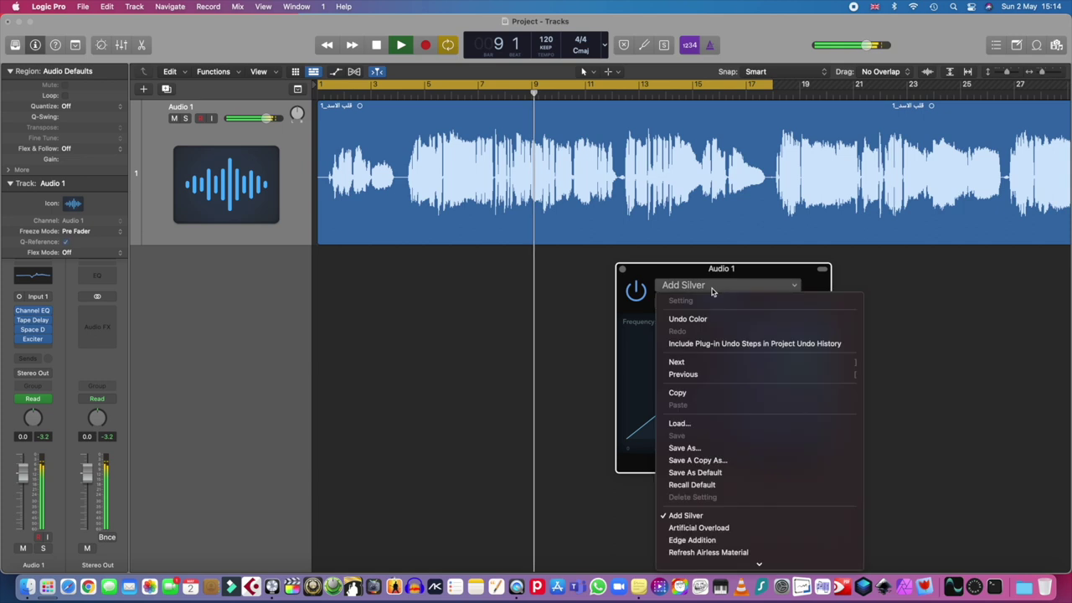
click(725, 529)
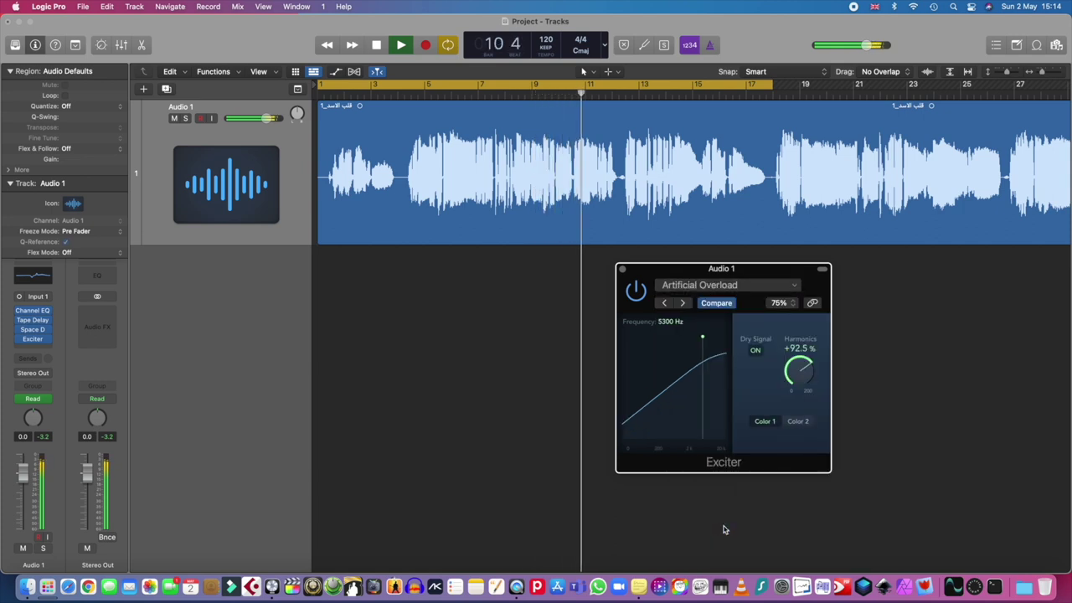
click(762, 290)
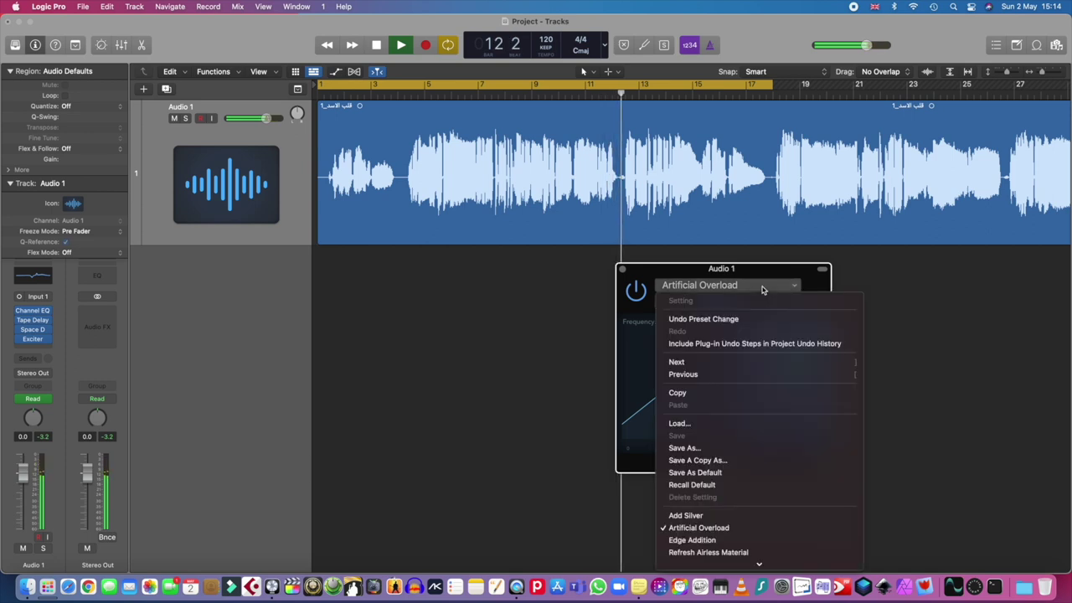
click(721, 540)
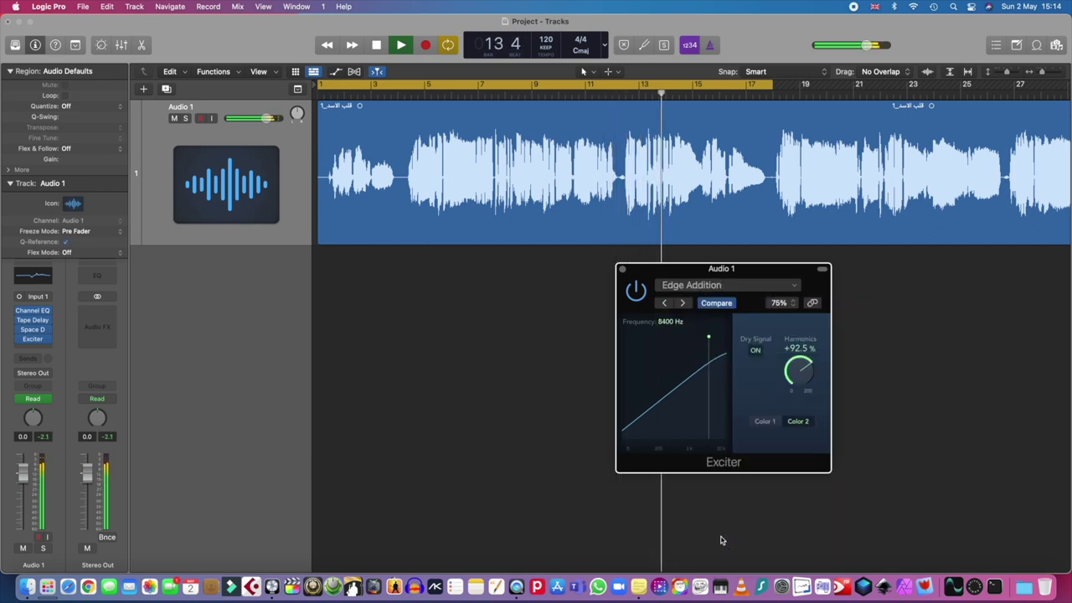
click(763, 288)
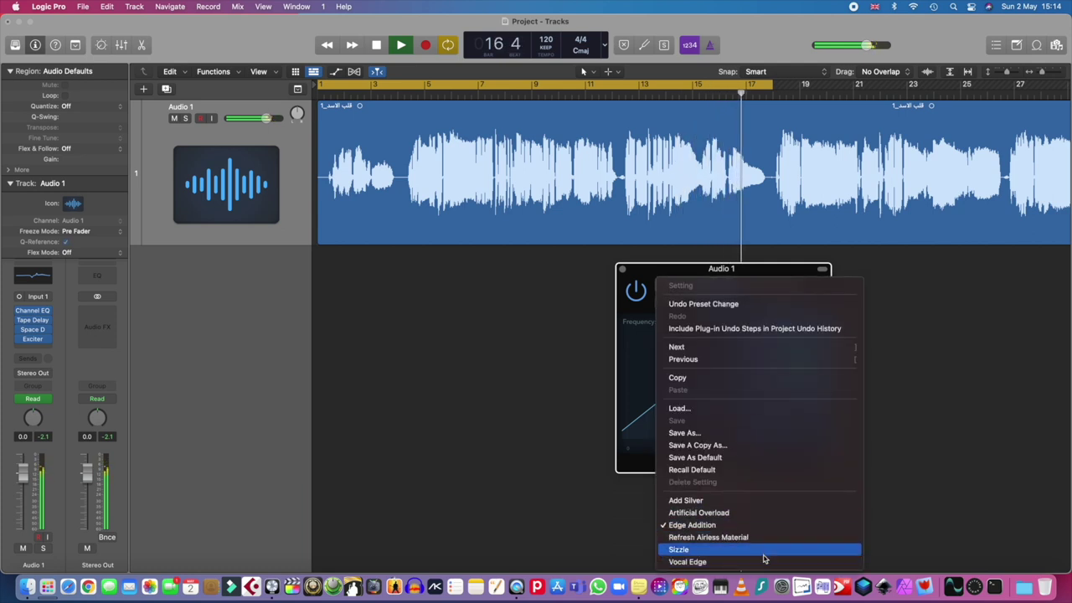
click(762, 539)
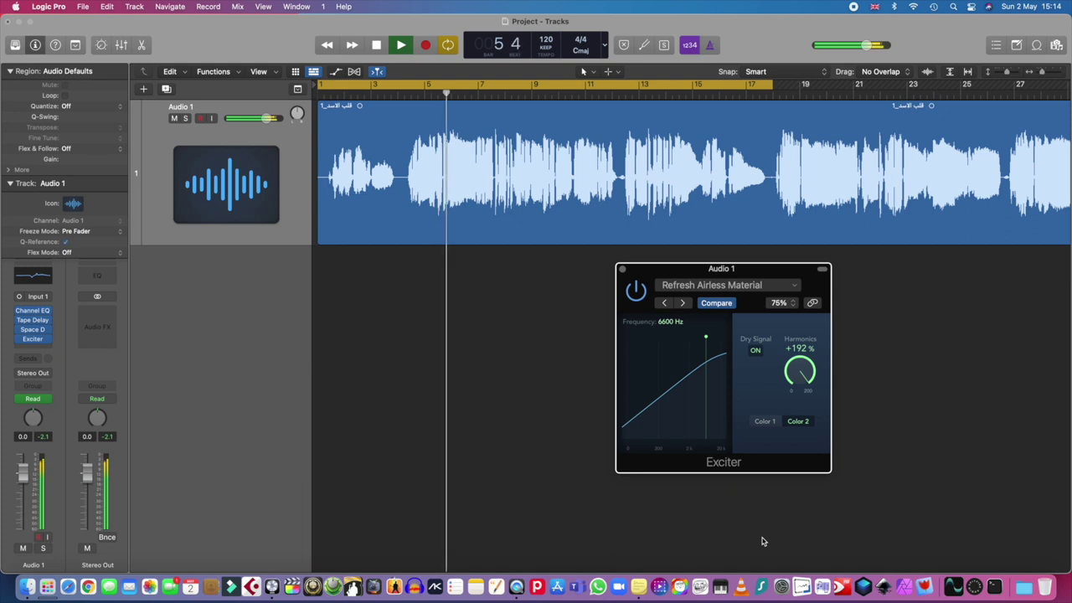
click(757, 287)
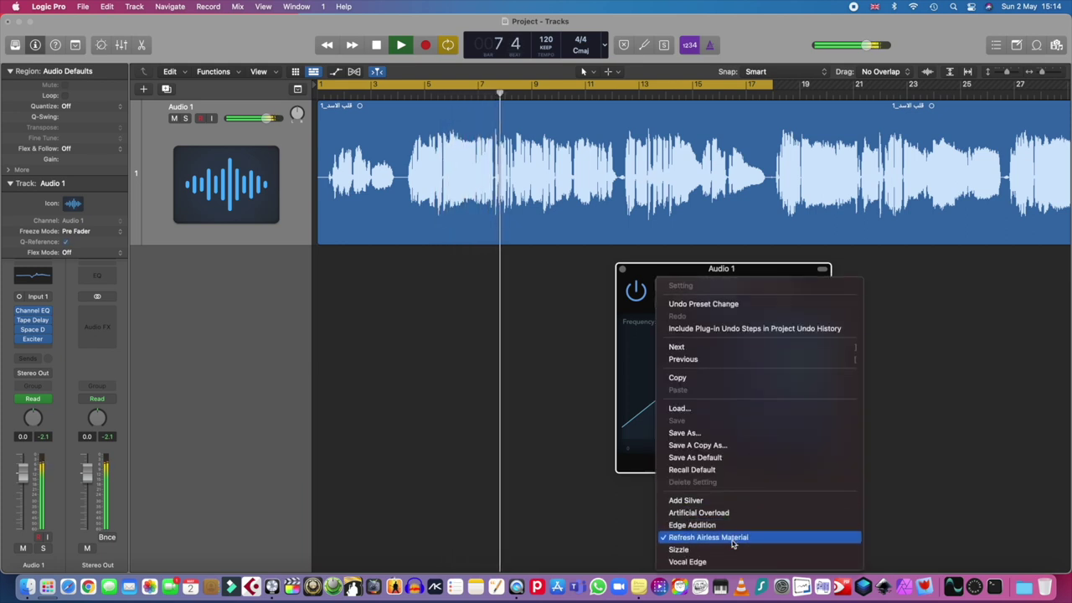
click(713, 550)
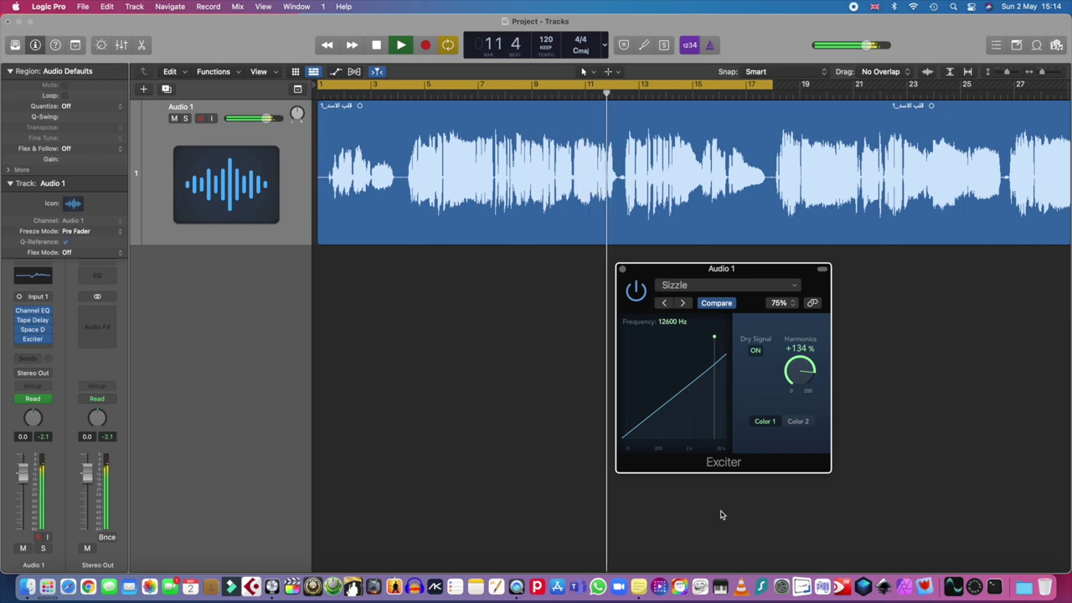
- Load the Vocal Edge preset into the Exciter, listen to the recording with the plug-in window closed, and stop playback
click(762, 289)
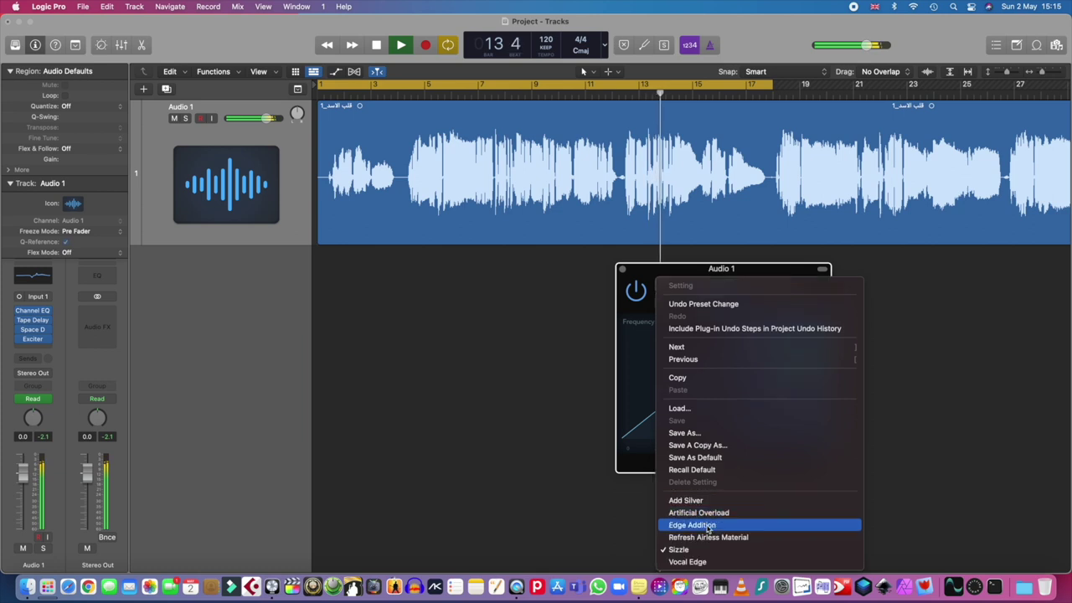
click(694, 562)
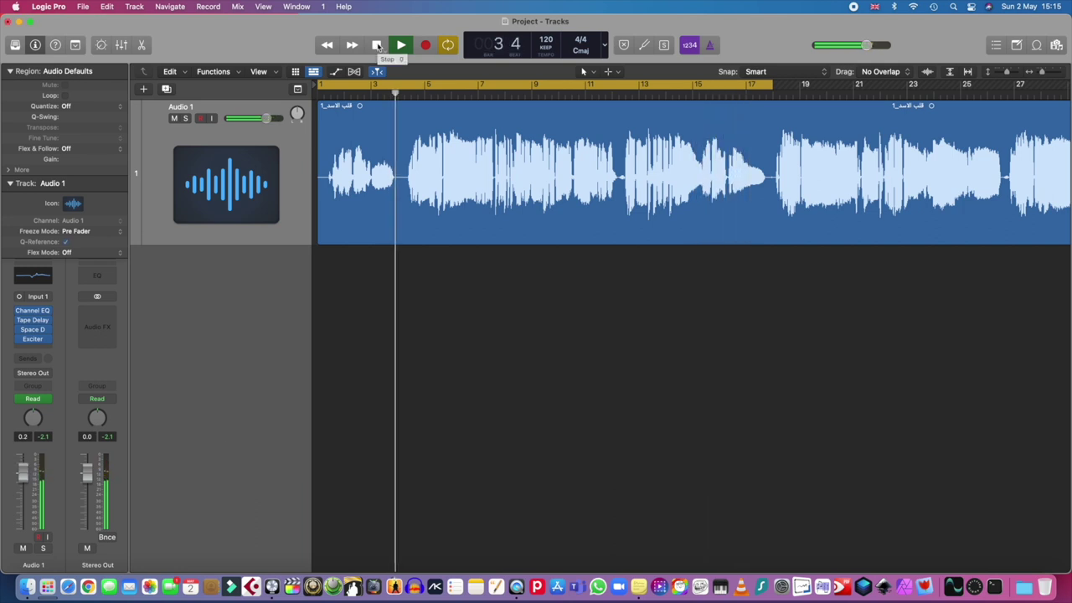
click(377, 44)
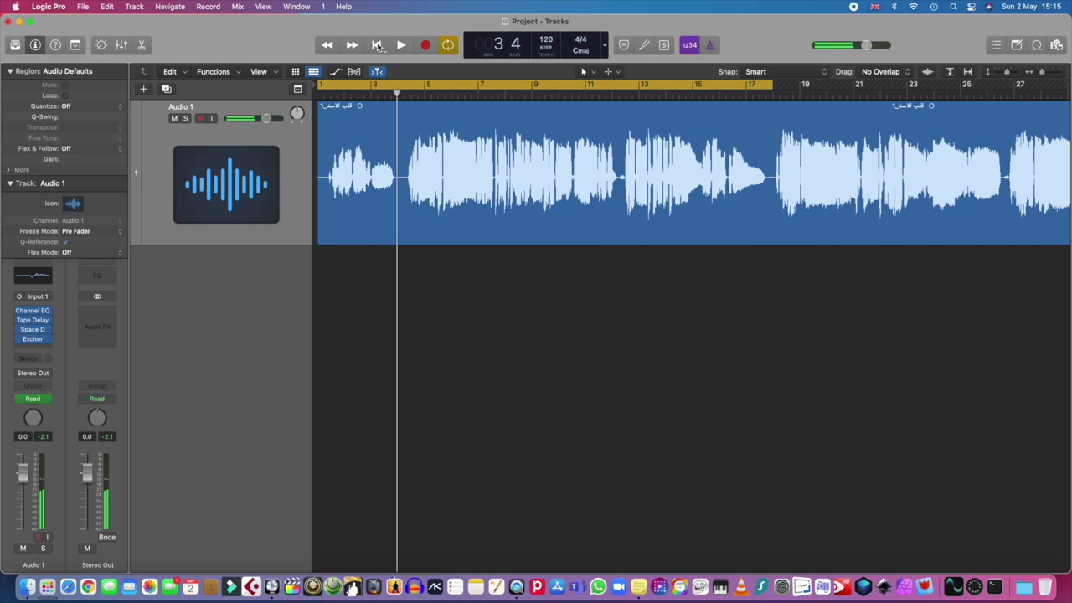